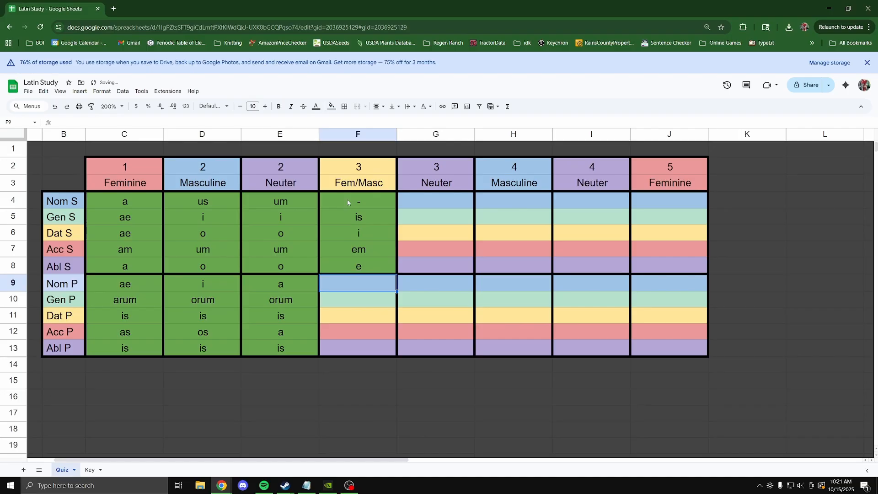
Enter the plural endings es, um, ibus, es, ibus into F9:F13, fixing the 'ebus' typo.
type("es")
key("Return")
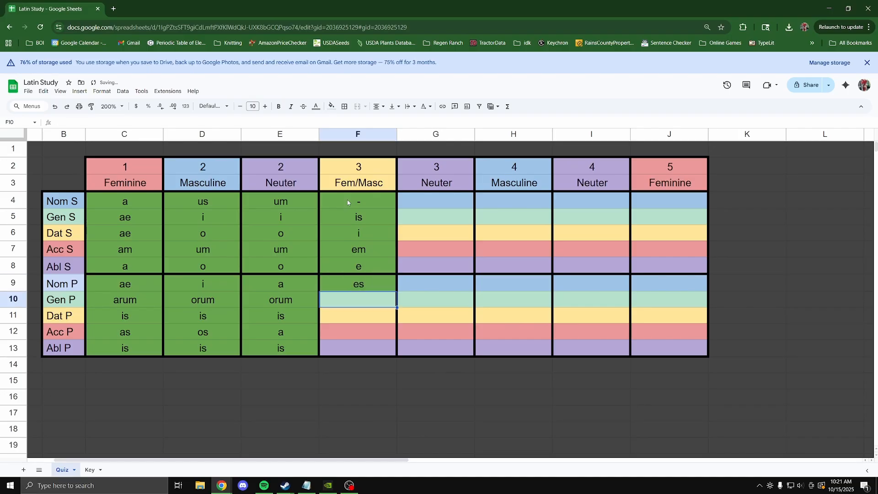
type("um")
key("Return")
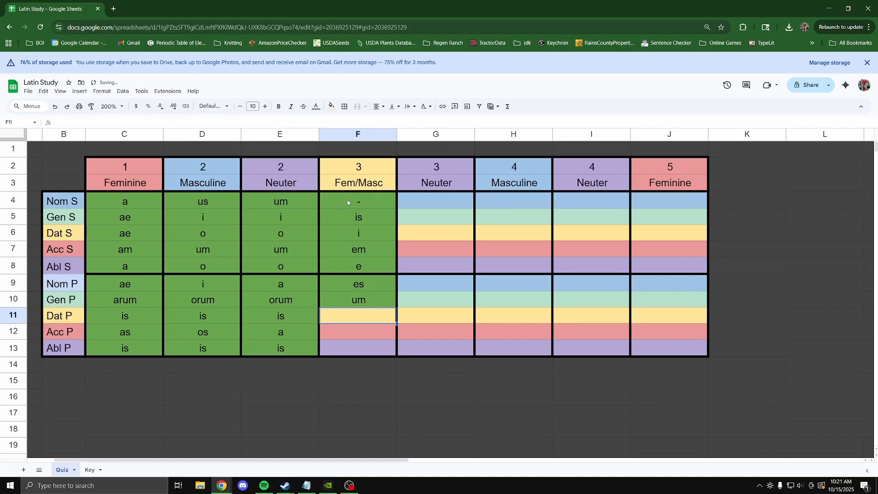
type("ebus")
key("BackSpace")
key("BackSpace")
key("BackSpace")
key("BackSpace")
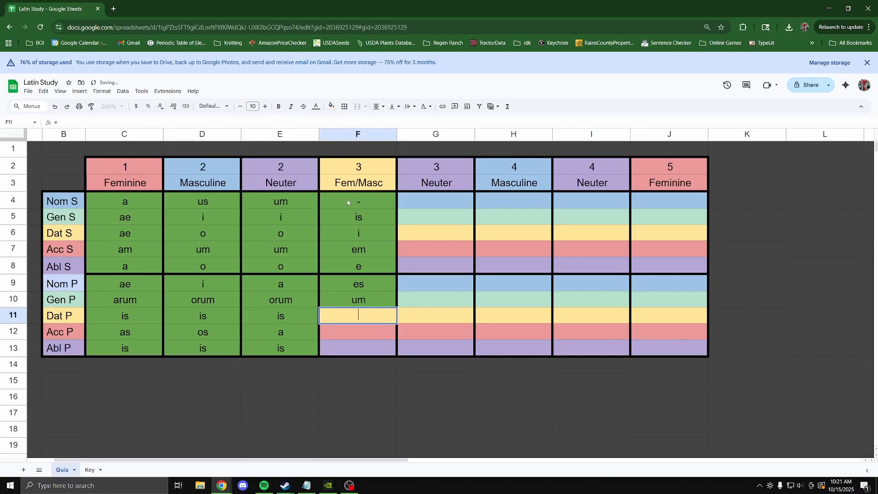
type("ibus")
key("Return")
type("es")
key("Return")
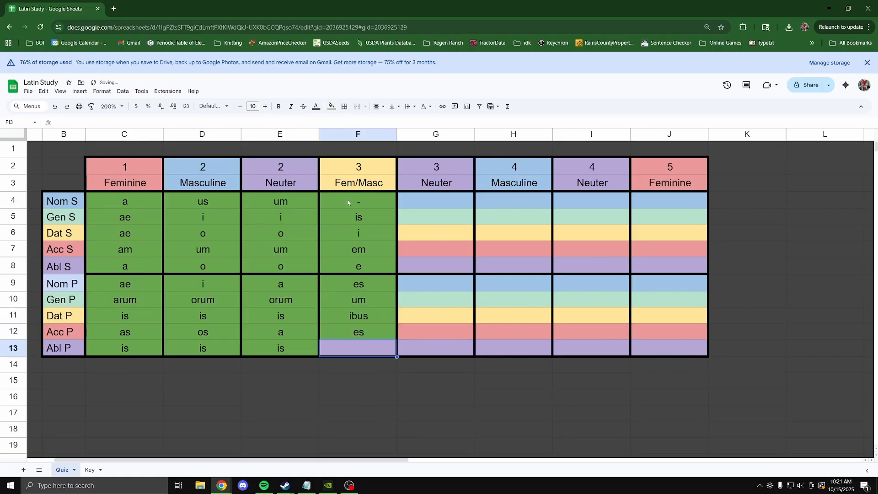
type("ibus")
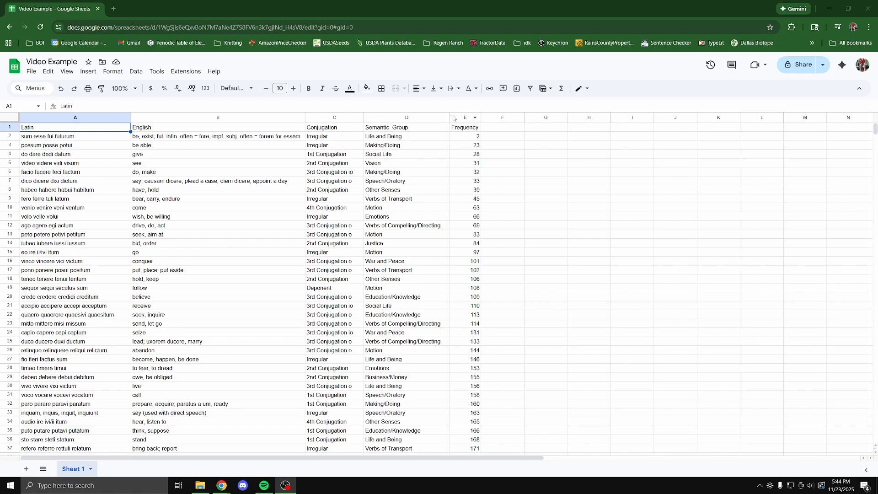
Duplicate Sheet 1, name the copy 'Key', and rename the original sheet 'Quiz'.
right_click(74, 470)
left_click(103, 334)
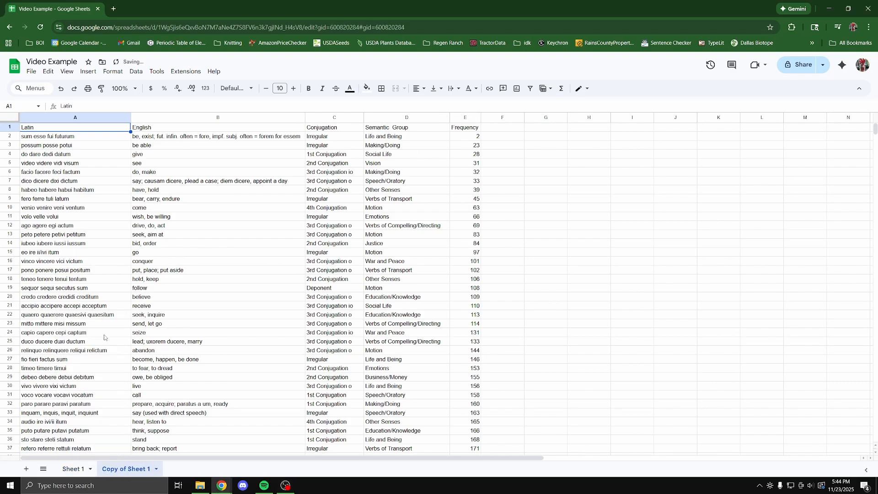
double_click(115, 468)
type("Key")
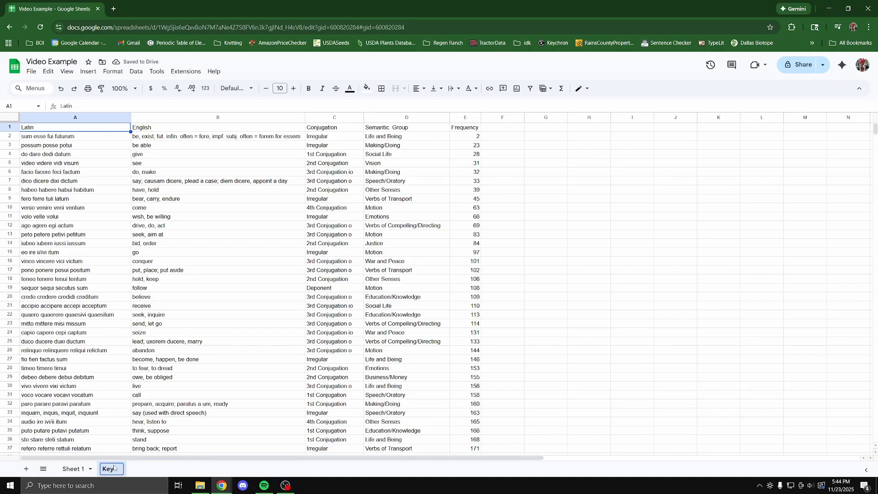
key("Return")
double_click(76, 469)
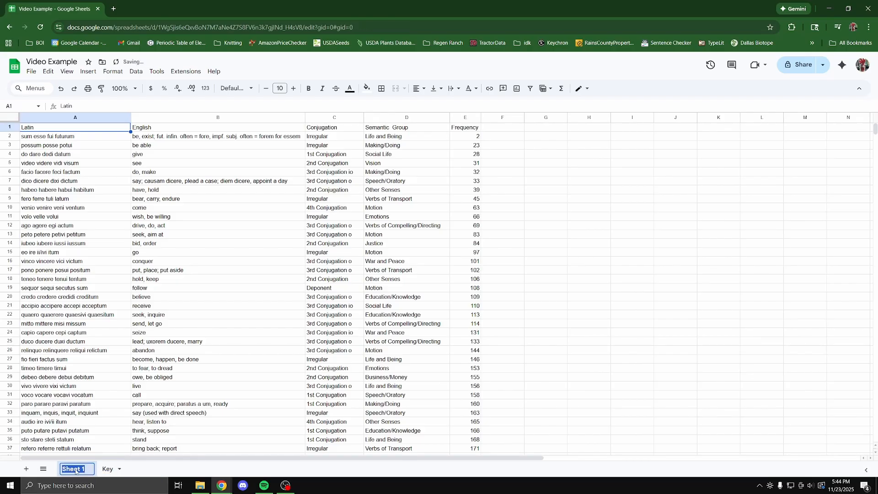
type("Quiz")
key("Return")
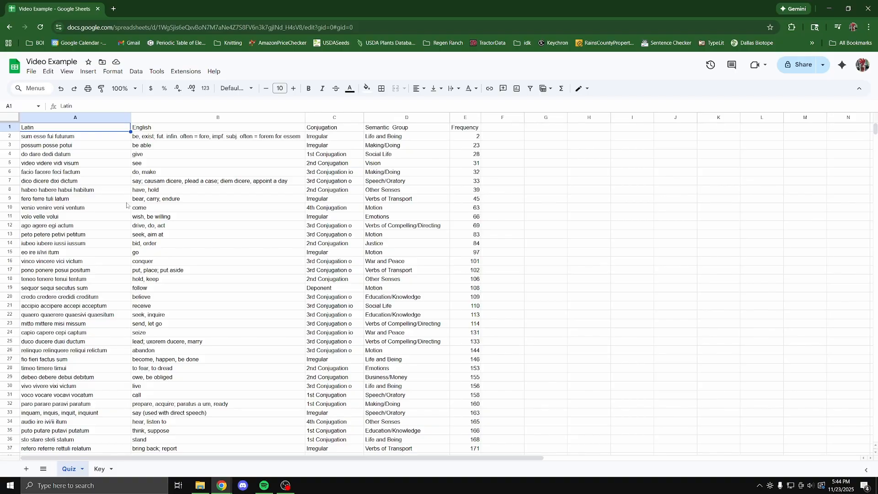
Select columns A to E on Quiz and start a new conditional formatting rule.
left_click(73, 118)
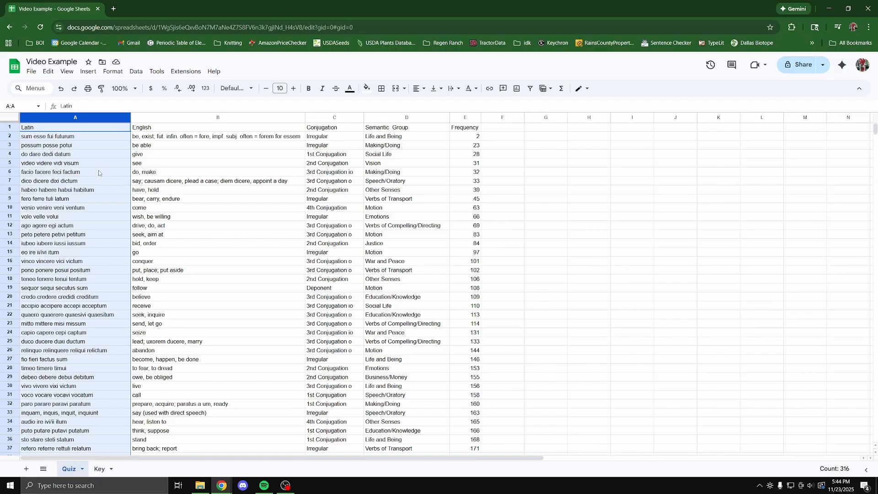
key("ctrl+shift+Right")
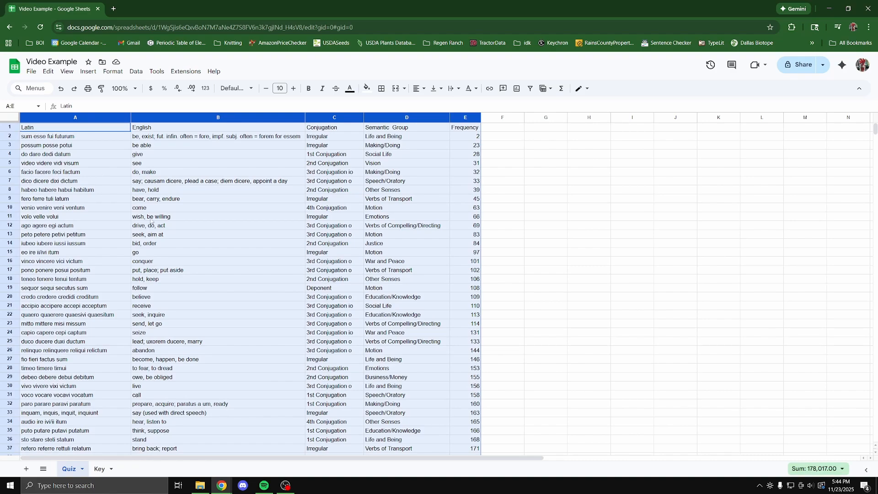
left_click(116, 75)
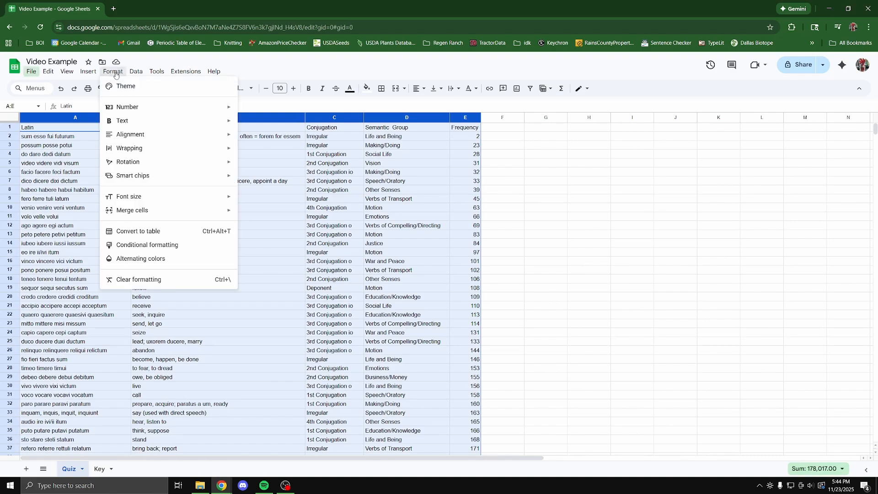
left_click(159, 250)
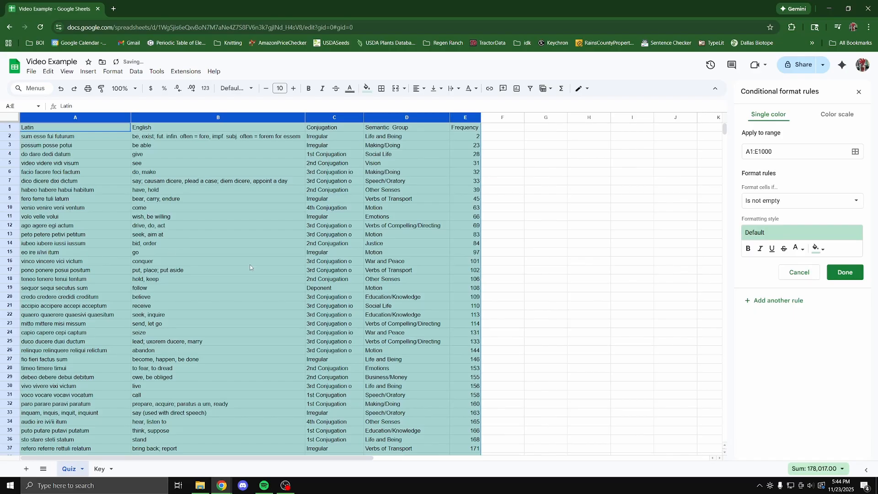
Set the condition to custom formula =EXACT(A1, INDIRECT("Key!" & ADDRESS(ROW(), COLUMN()))).
left_click(844, 203)
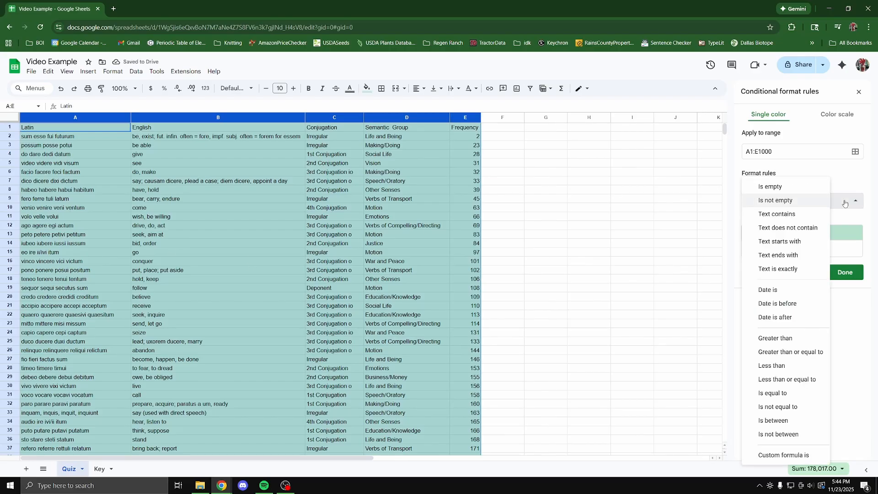
left_click(778, 455)
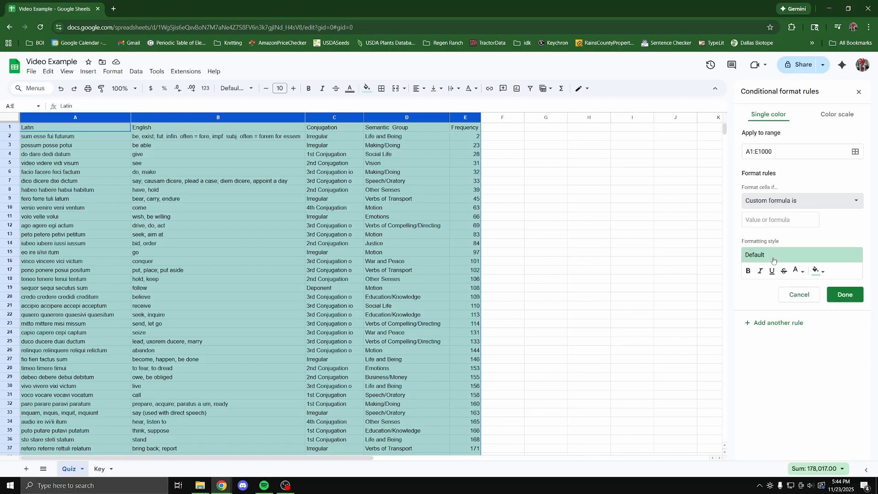
left_click(779, 221)
key("ctrl+v")
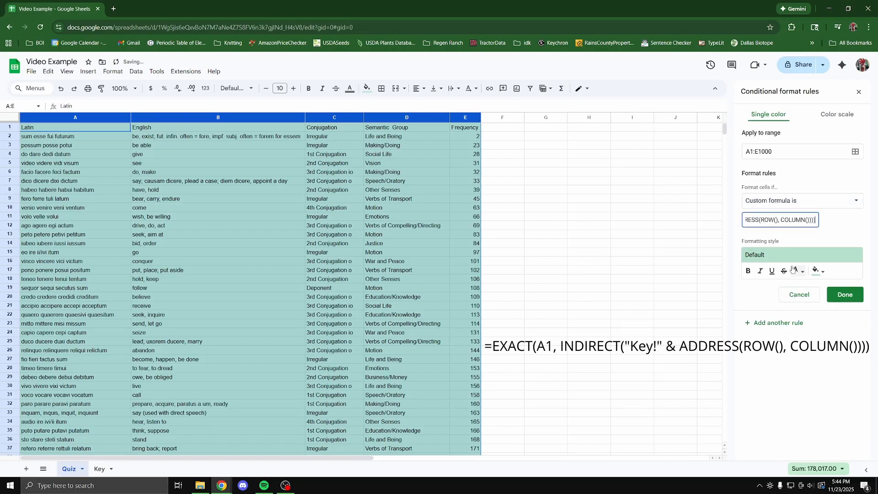
key("Left")
key("Left")
key("Left")
key("Left")
key("Left")
key("Left")
key("Left")
key("Left")
key("Left")
key("Left")
key("Left")
key("Left")
key("Left")
key("Left")
key("Left")
key("Left")
key("Left")
key("Left")
key("Left")
key("Left")
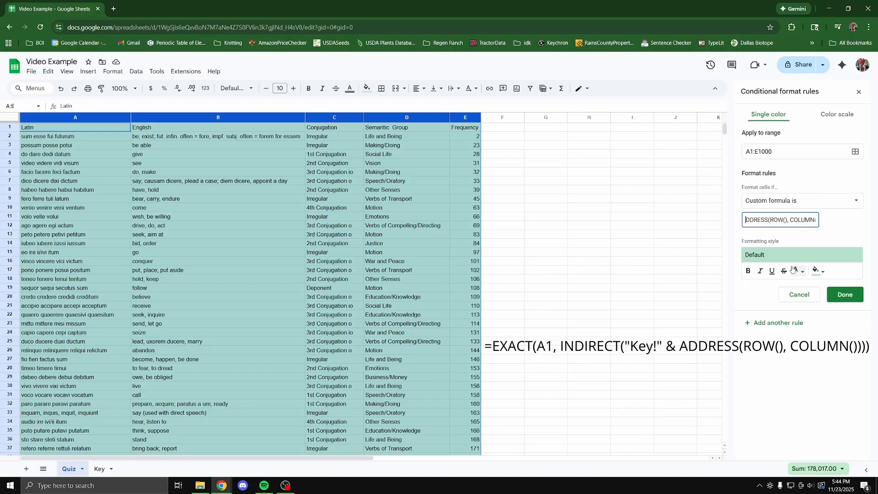
key("Left")
key("Left")
key("Left")
key("Left")
key("Left")
key("Left")
key("Left")
key("Left")
key("shift+Left")
key("shift+Left")
key("shift+Left")
key("Left")
key("Left")
key("Left")
key("Left")
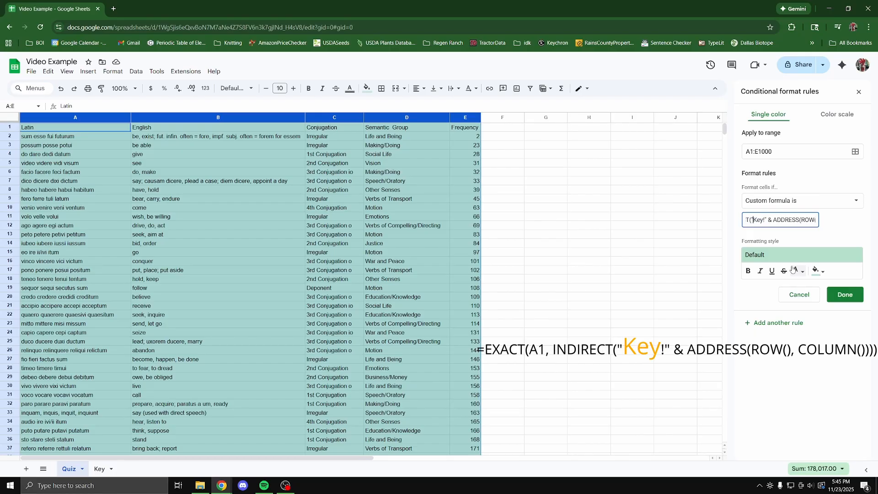
key("shift+Right")
key("shift+Right")
key("shift+Right")
key("Right")
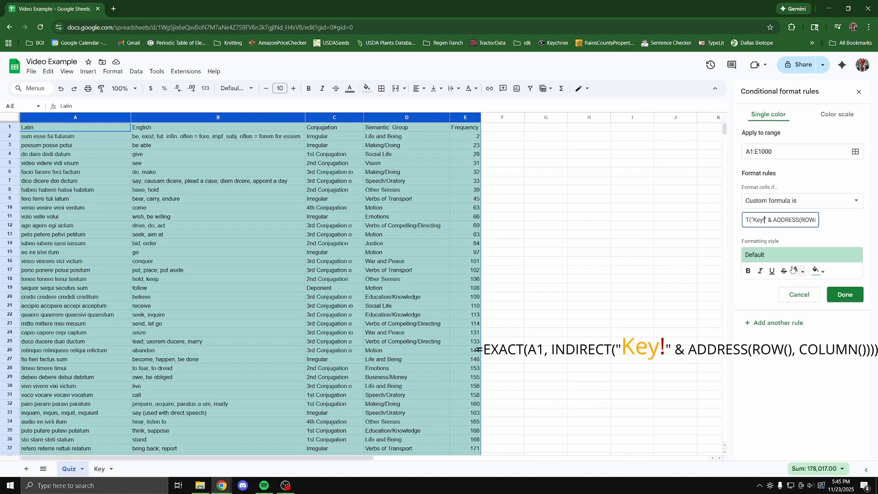
key("Left")
key("Left")
key("Left")
key("Left")
key("Left")
key("Left")
key("Left")
key("Left")
key("Left")
key("Left")
key("Left")
key("Left")
key("Left")
key("Left")
key("Left")
key("Left")
key("Left")
key("Left")
key("Left")
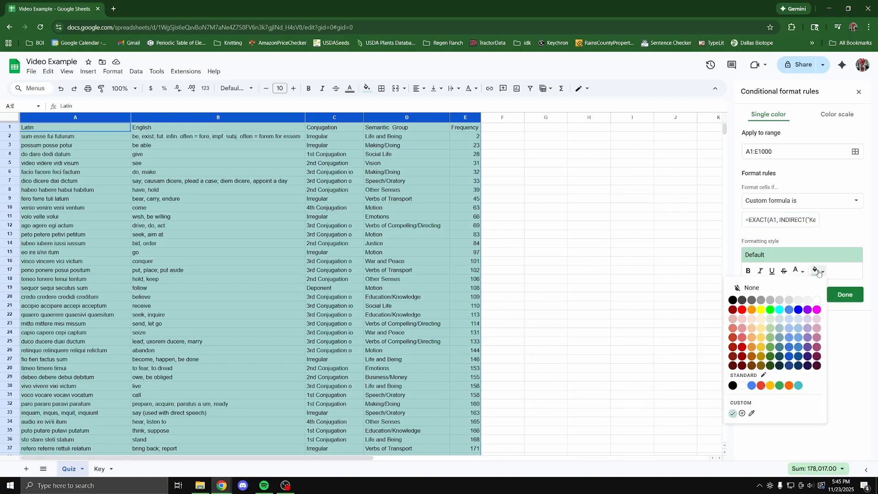
Give the EXACT rule a dark green fill, save it, and select the Latin answers A2:A11.
left_click(819, 271)
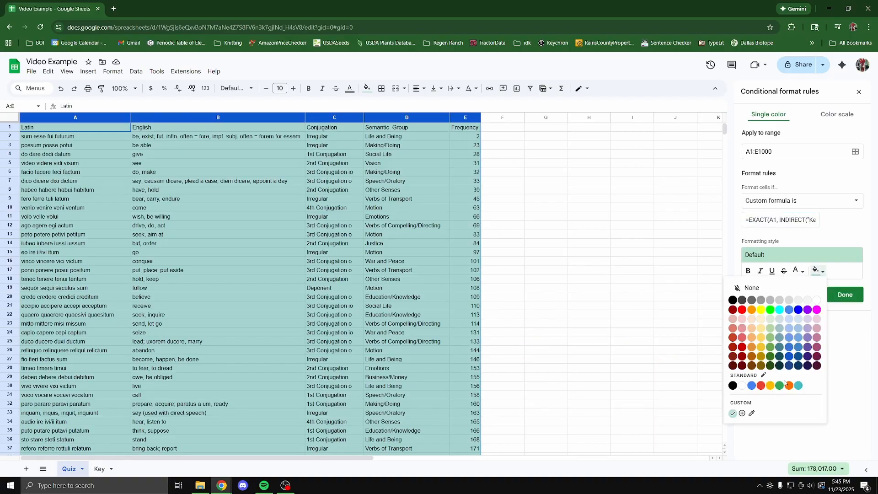
left_click(789, 347)
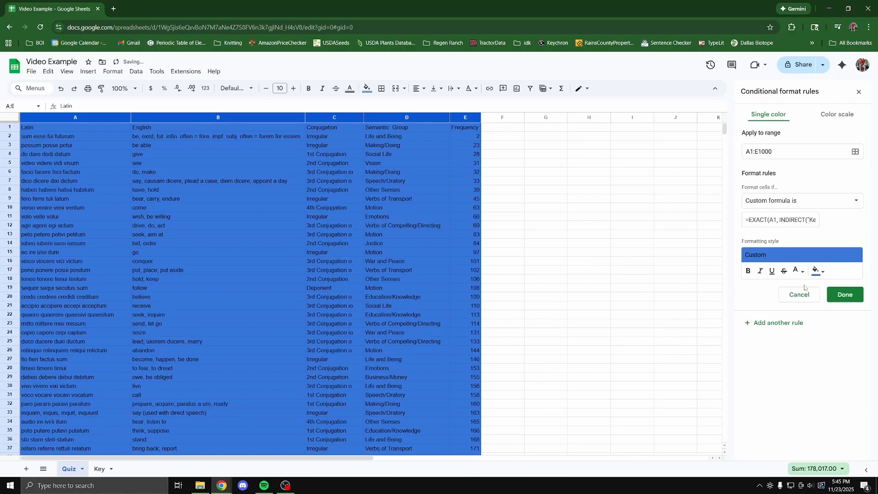
left_click(819, 270)
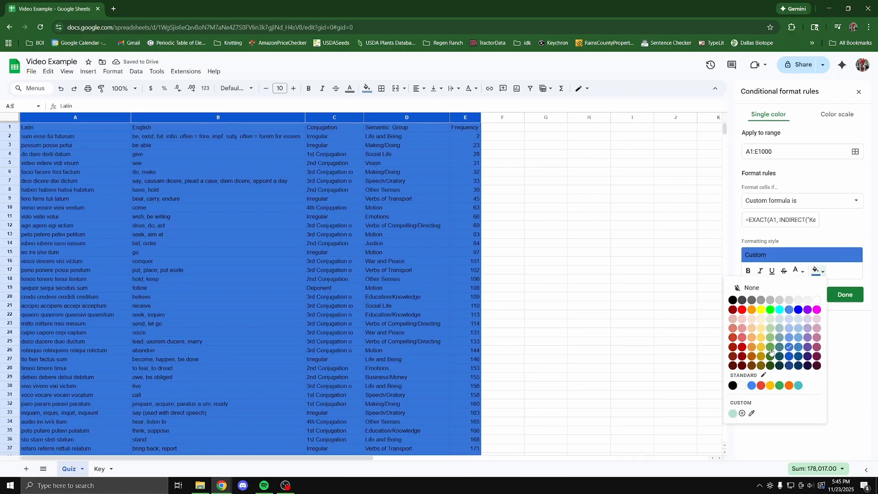
left_click(771, 357)
left_click(845, 295)
left_click(589, 296)
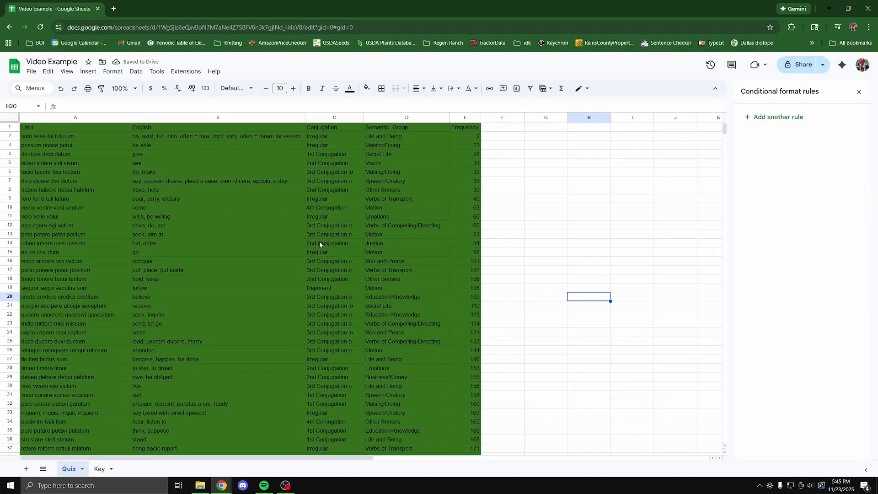
left_click(62, 137)
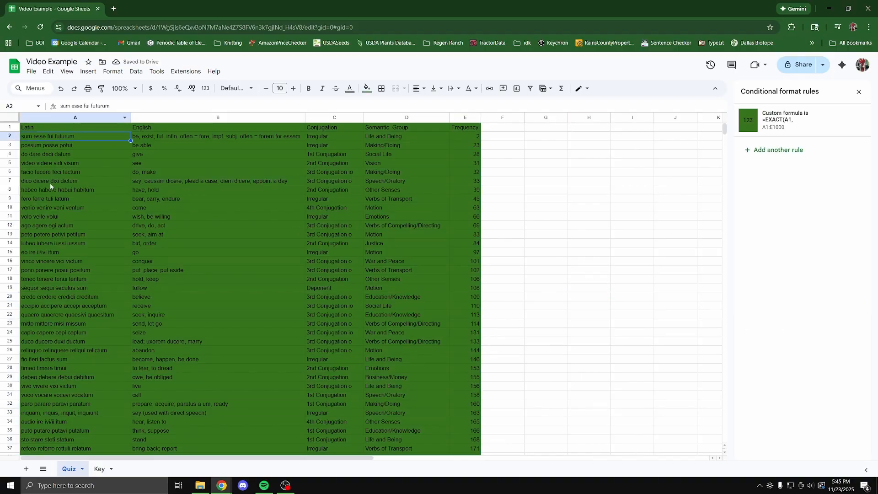
left_click(55, 217, "shift")
Clear A2:A11 and enter 'sum esse fui futurum' in A2, replacing the 'blahblah' placeholder.
key("Delete")
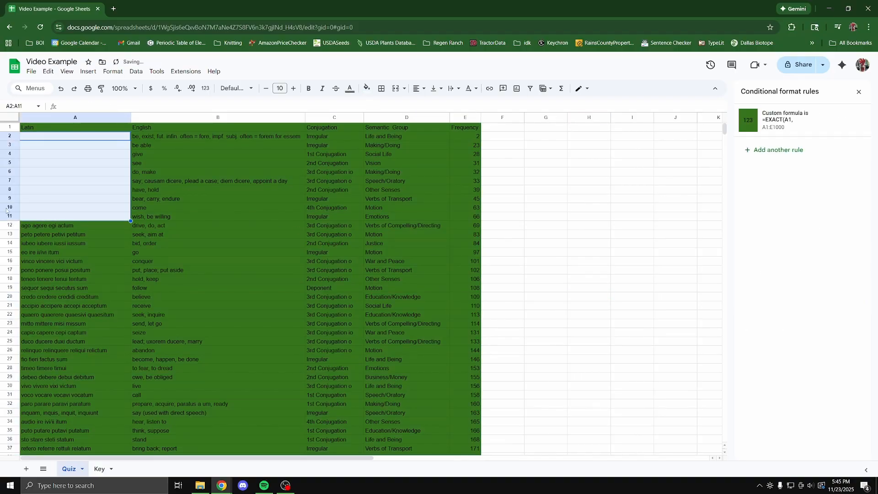
left_click(81, 251)
left_click(62, 139)
type("su")
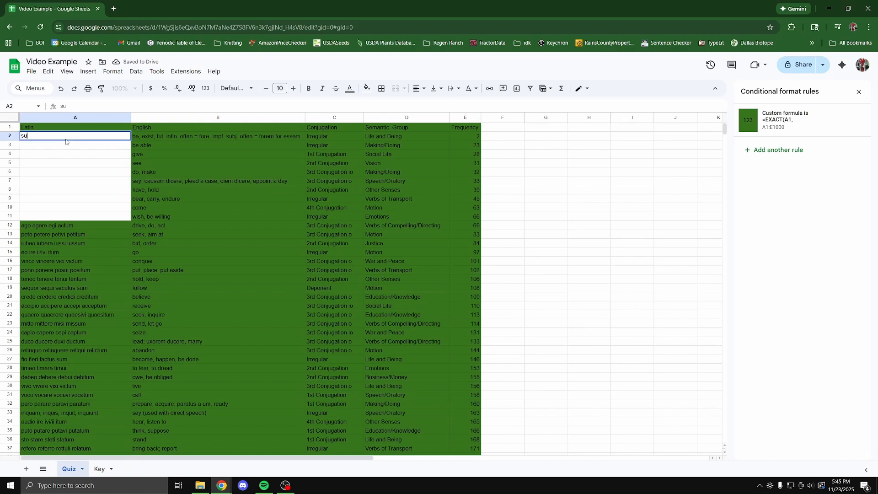
type("m esse fui blahblah")
key("Return")
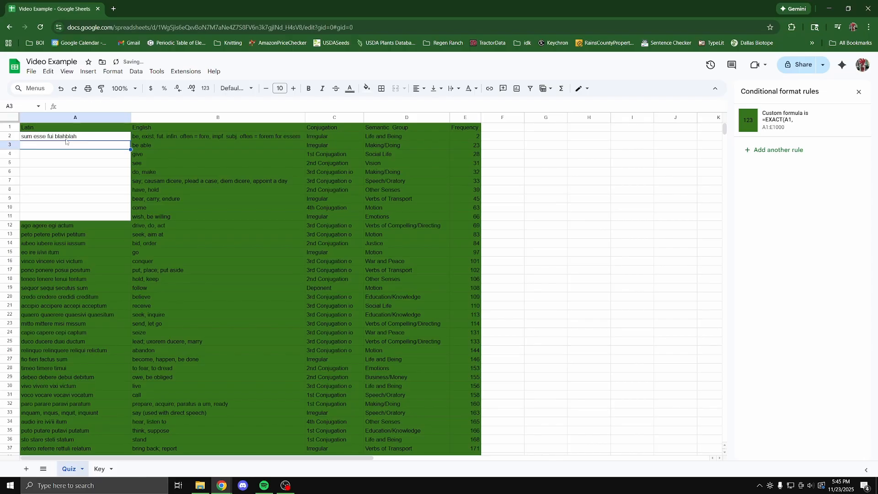
left_click(71, 137)
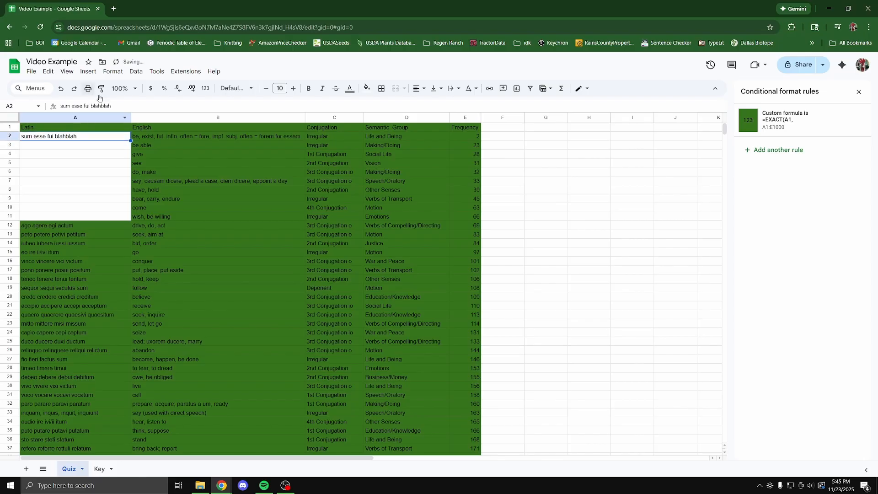
double_click(92, 107)
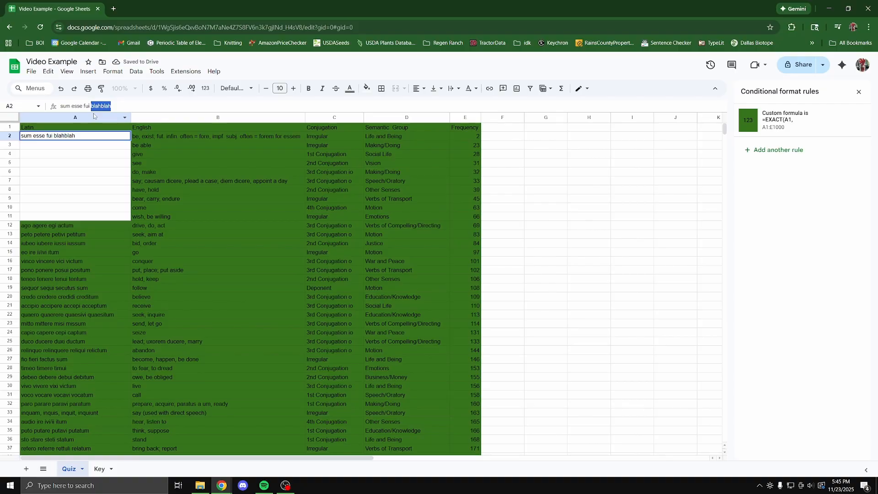
type("futurum")
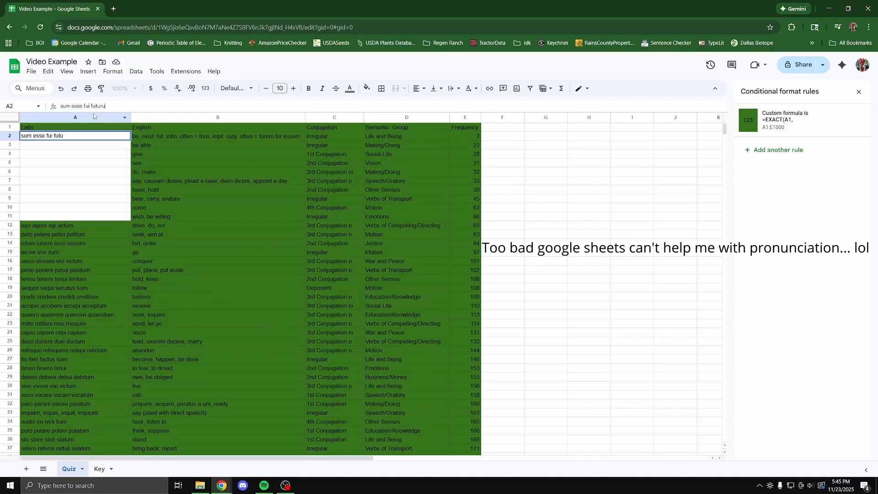
key("Return")
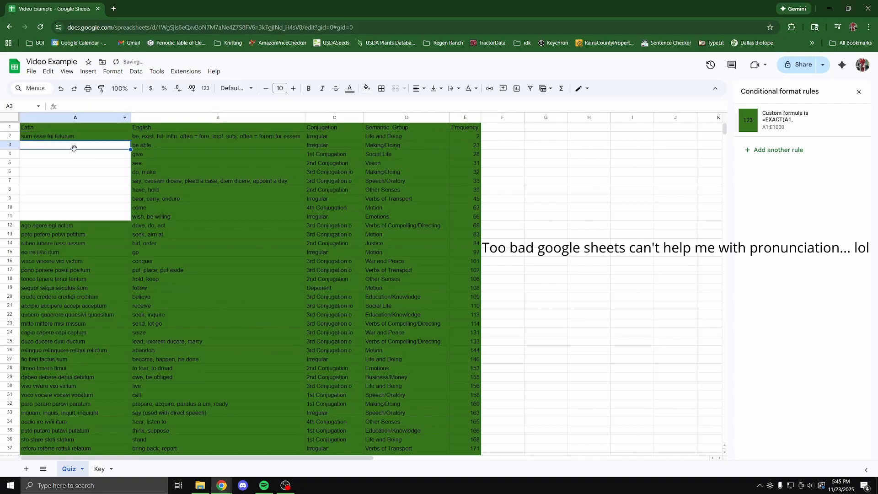
Enter 'possum posse potui' in A3 and select the data range A1:E316.
type("possum")
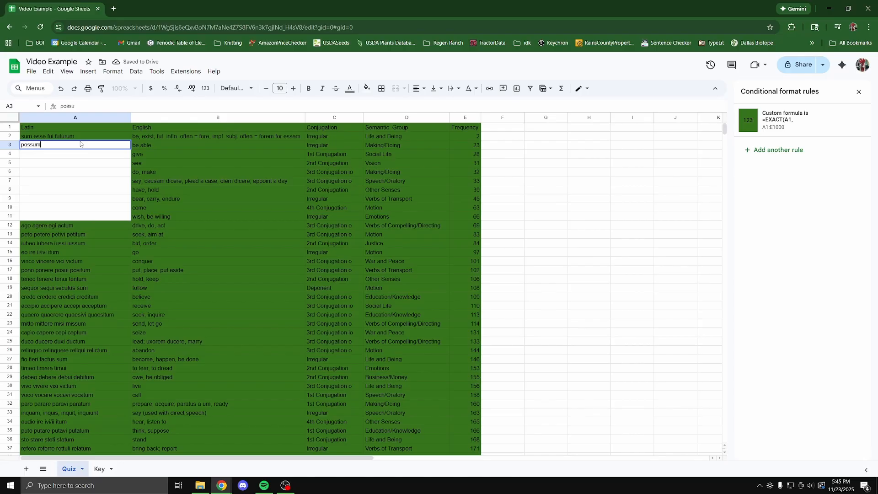
type(" posse po")
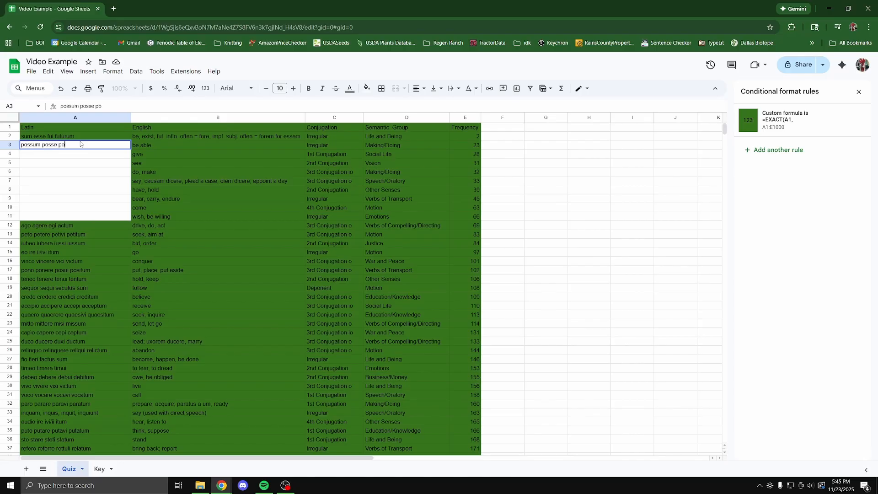
type("tui")
key("Return")
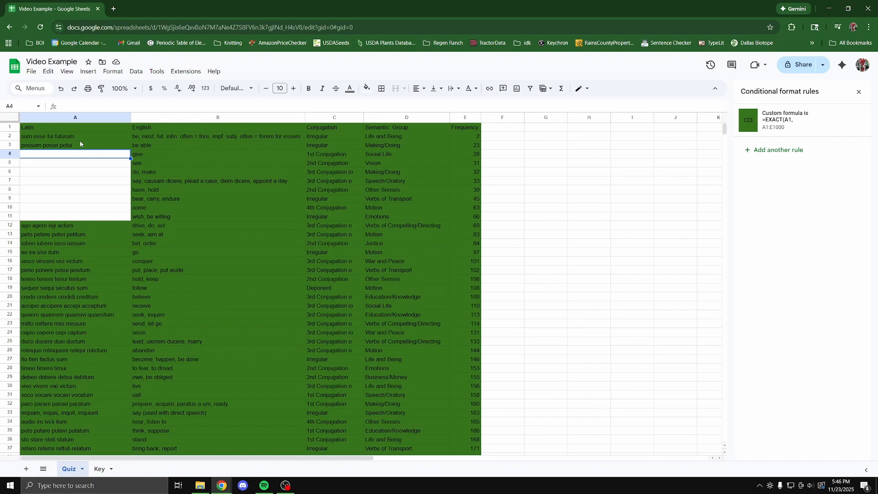
key("ctrl+a")
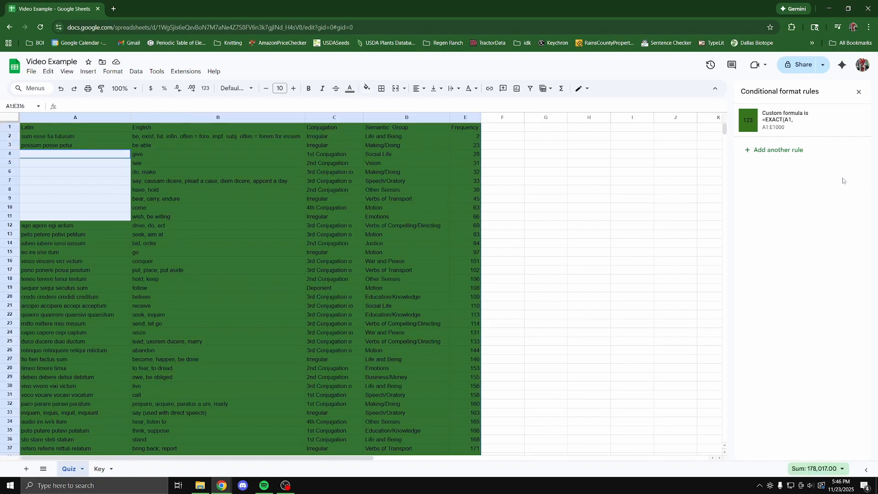
Add a red-fill 'Is not empty' rule on A1:E316 and reopen it for review.
left_click(765, 151)
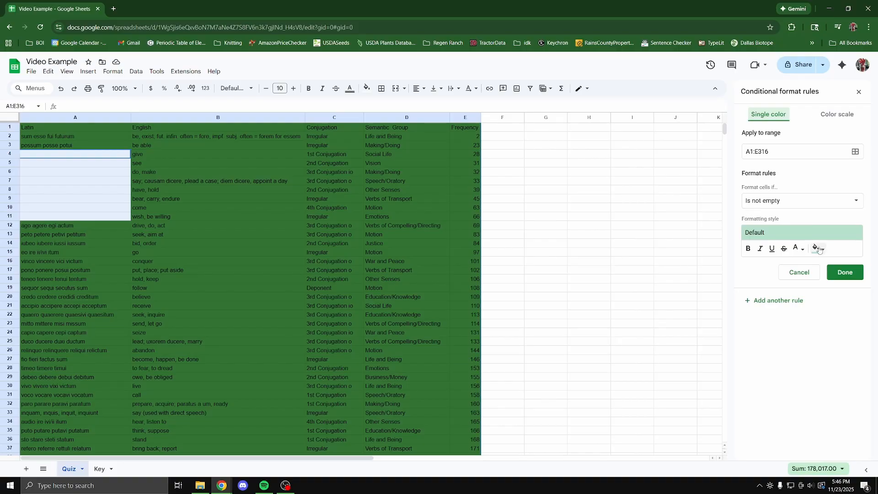
left_click(819, 250)
left_click(744, 290)
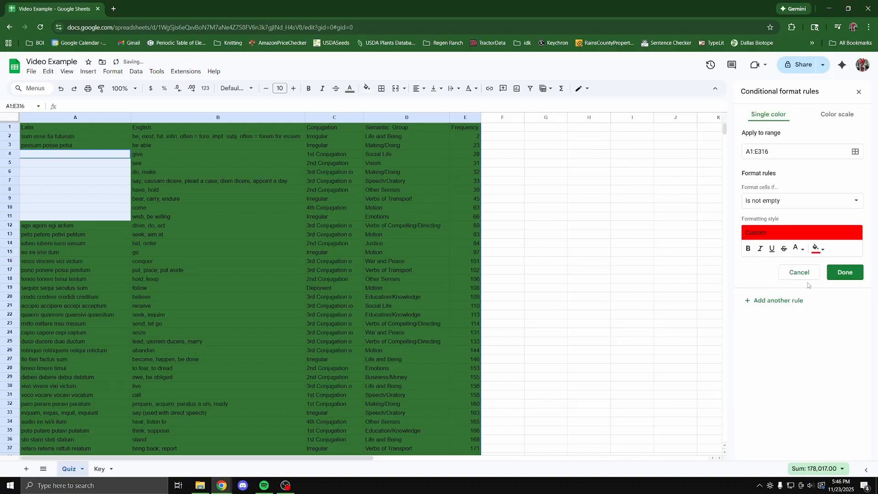
left_click(841, 273)
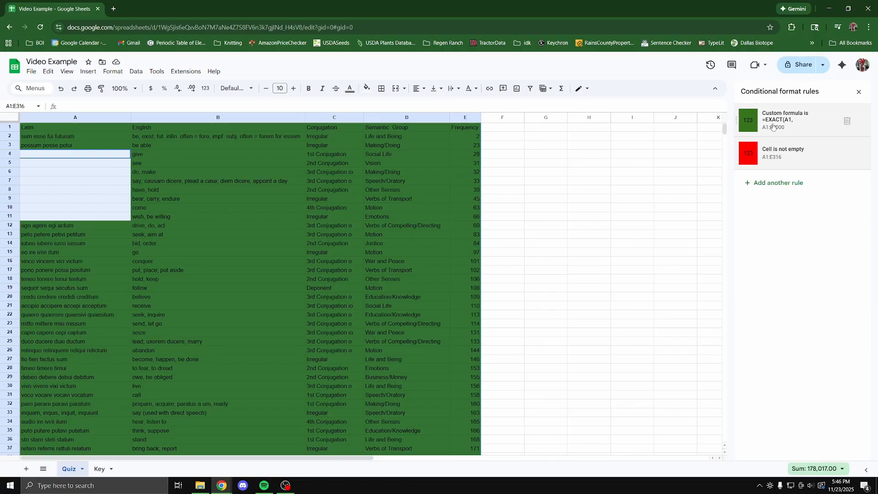
left_click(765, 161)
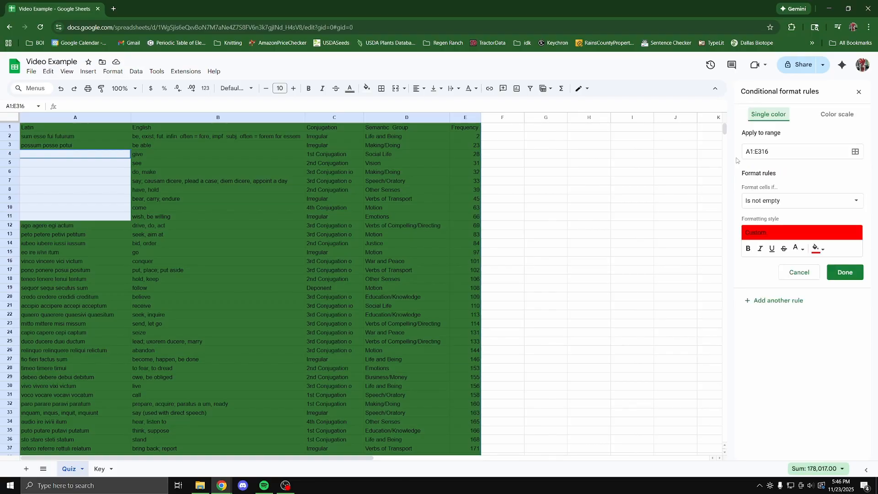
left_click(840, 278)
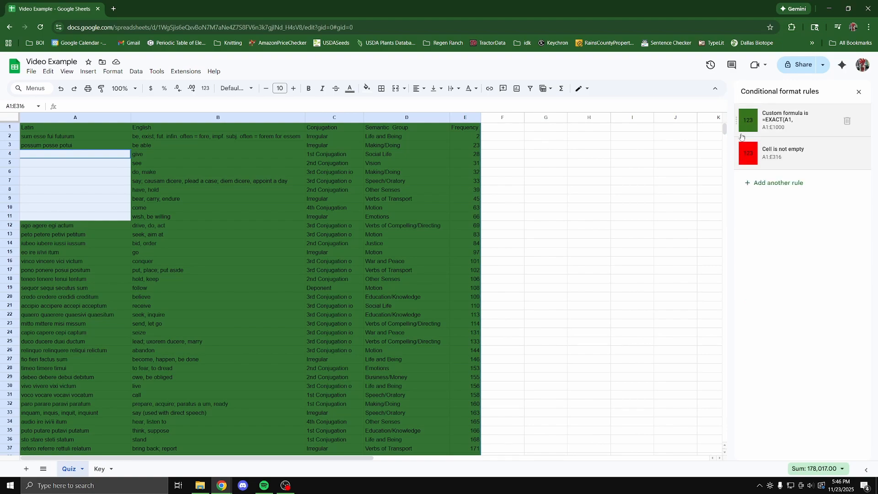
left_click(738, 156)
left_click(839, 278)
left_click_drag(738, 123, 737, 155)
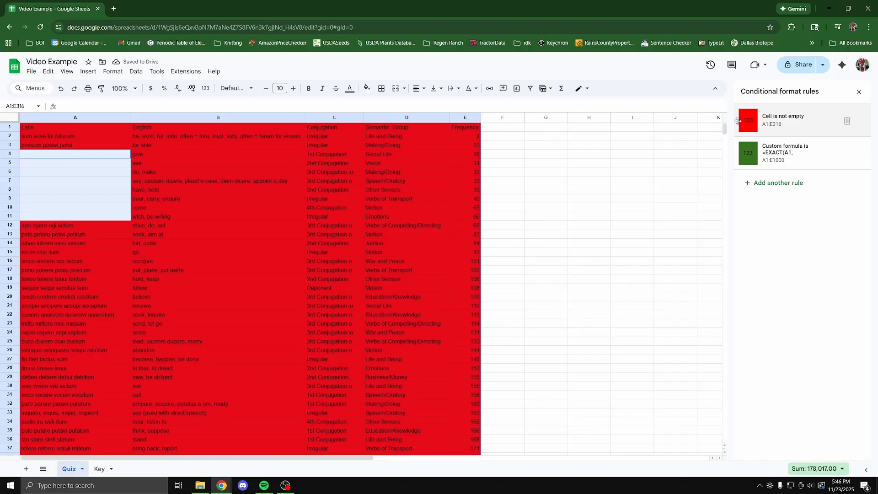
left_click_drag(738, 122, 753, 160)
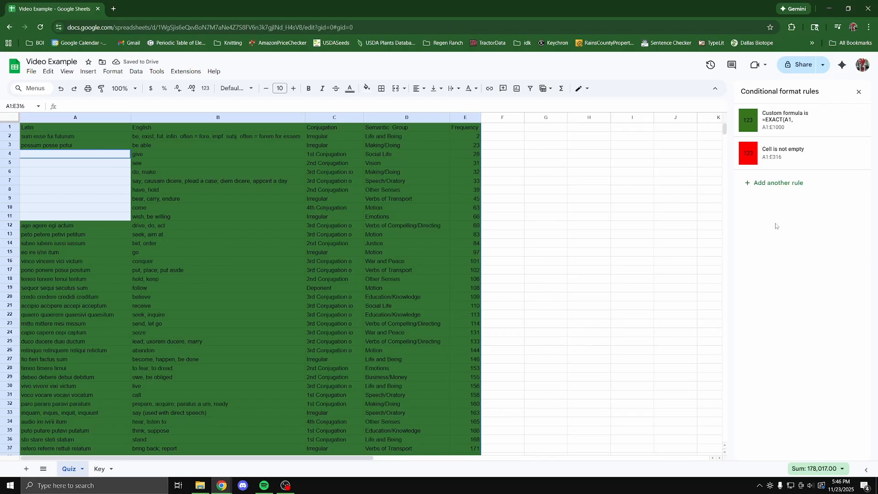
left_click(575, 209)
left_click(86, 155)
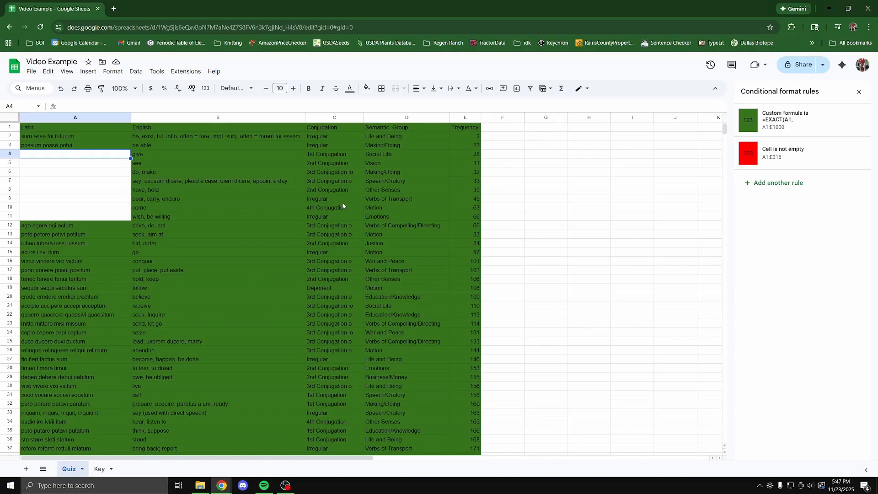
Type 'do dare dedi datum' into A4, retype the A4 entry, and reselect the quiz data range.
type("do dare ")
type("dedi datum")
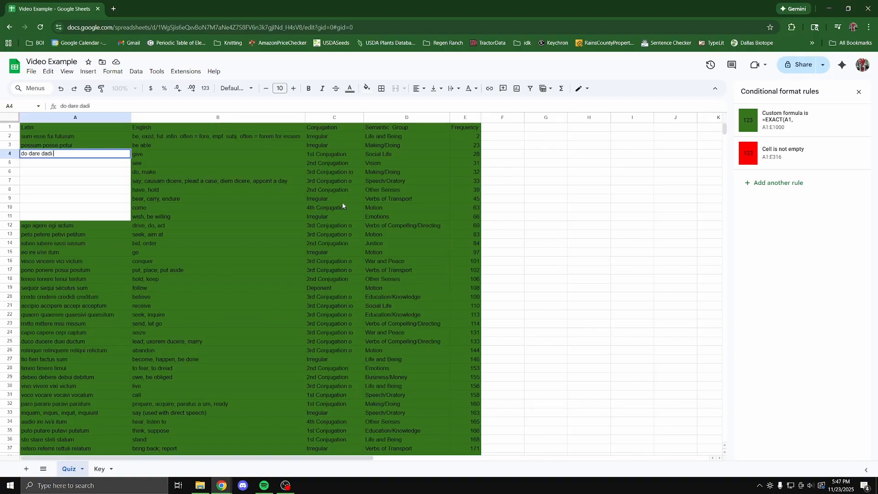
key("Return")
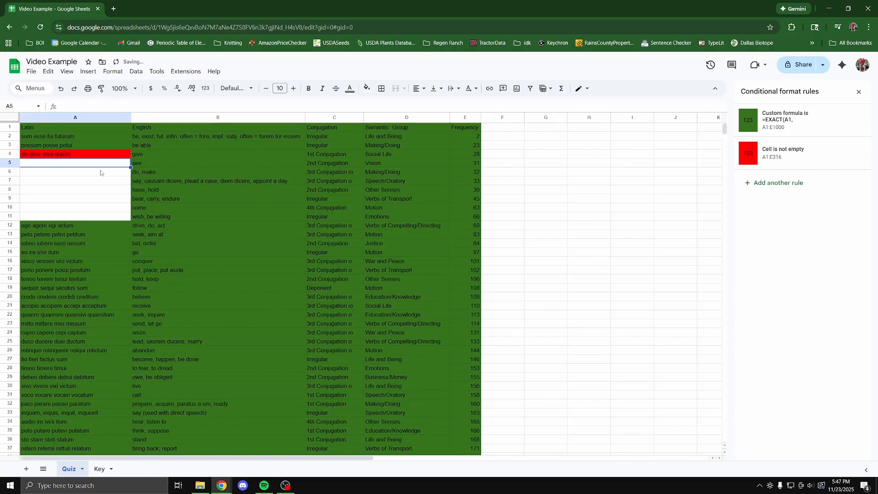
left_click(67, 153)
type("do dare ")
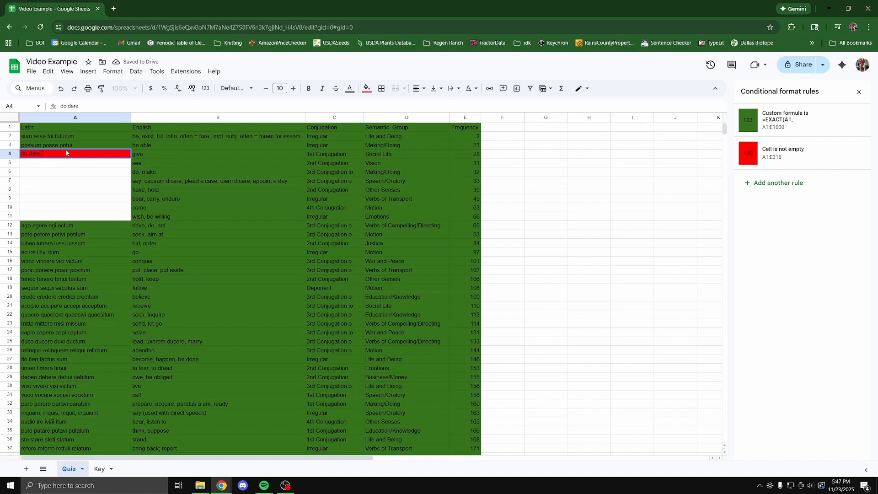
type("dedi datum")
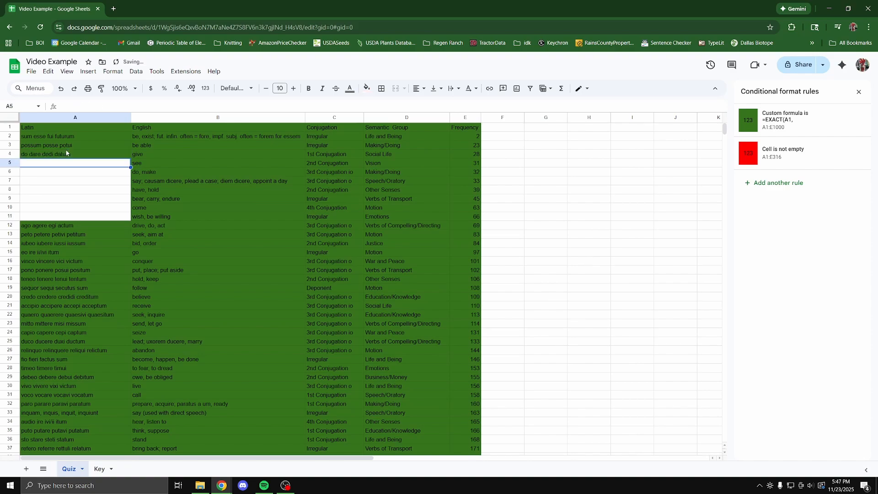
left_click(111, 191)
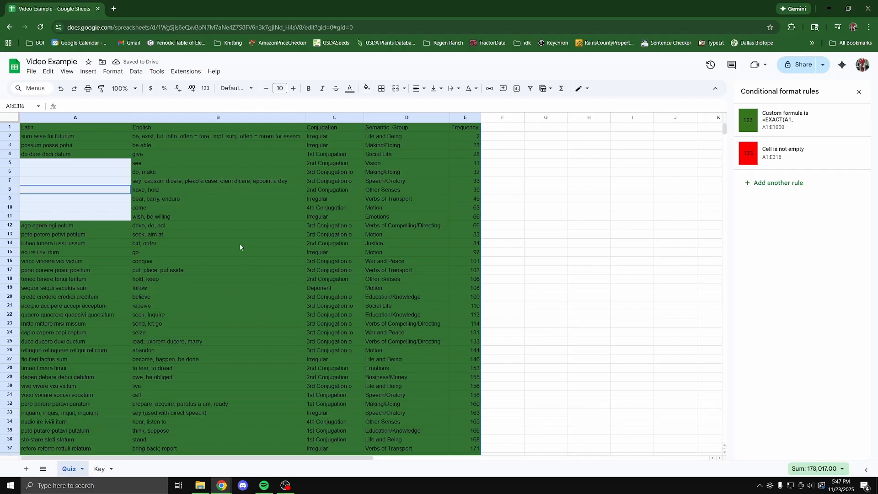
Add a grey-fill 'Is empty' rule on Quiz A1:E316, then switch to the Key sheet.
left_click(780, 183)
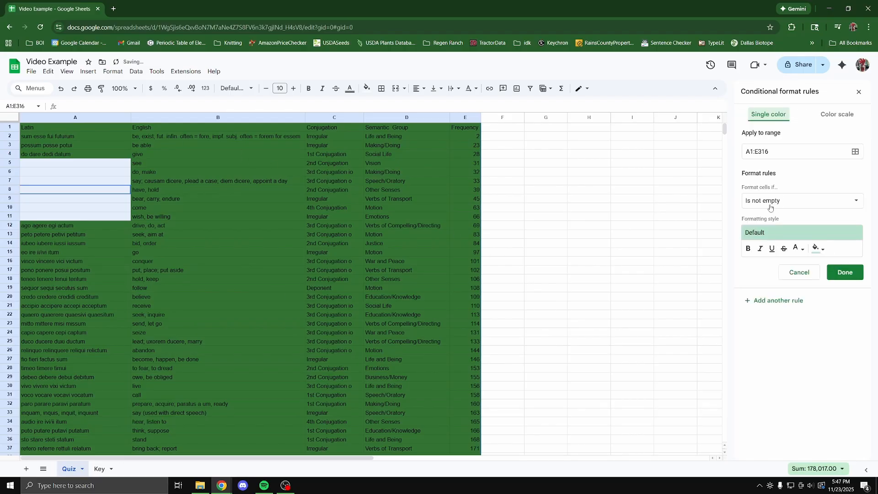
left_click(769, 206)
left_click(773, 189)
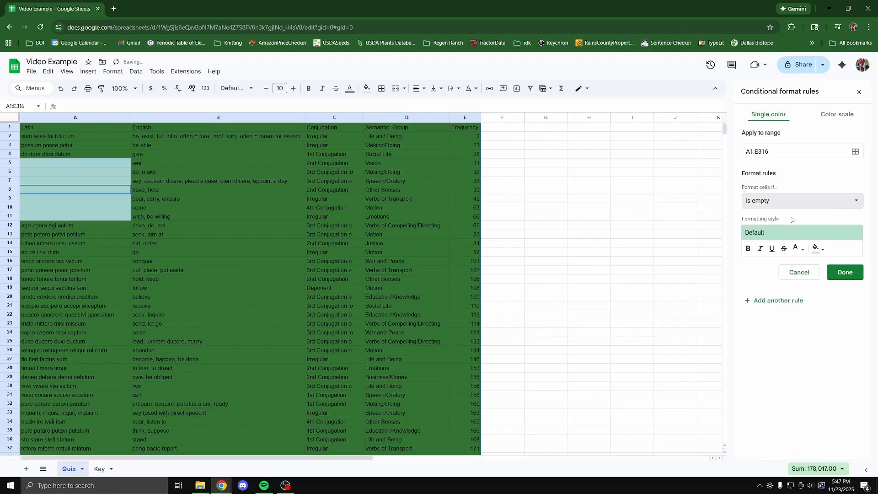
left_click(817, 250)
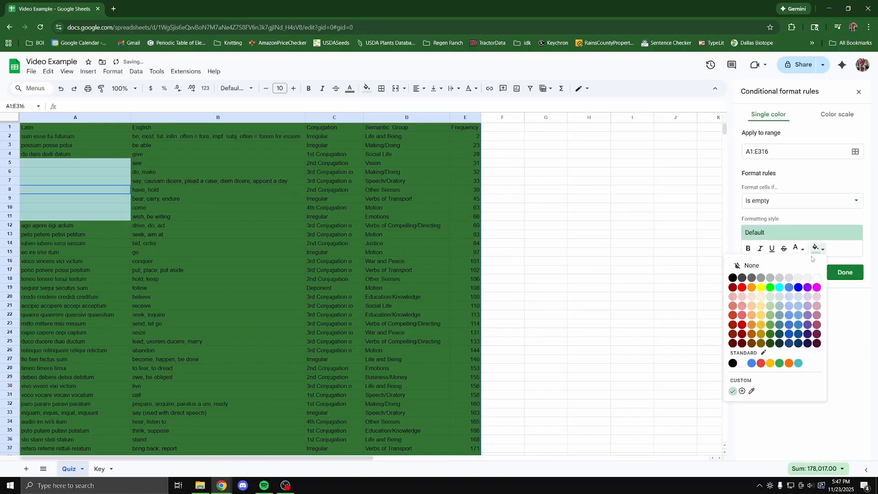
left_click(762, 278)
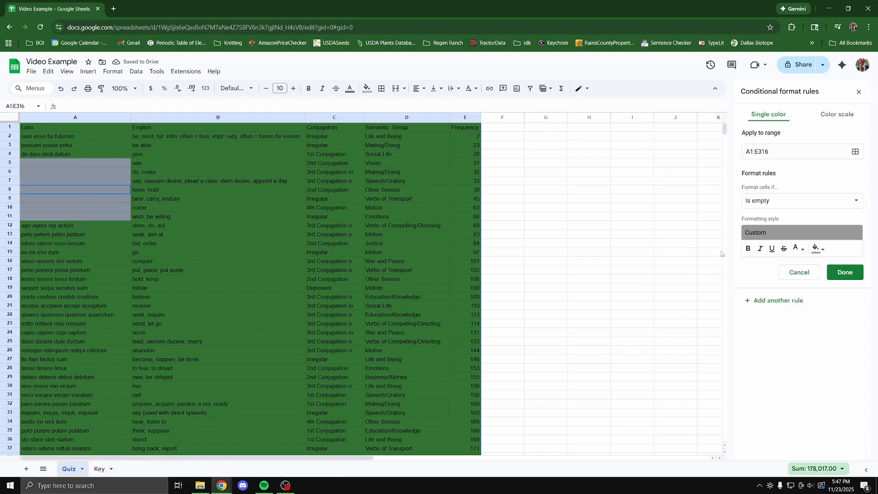
left_click(845, 272)
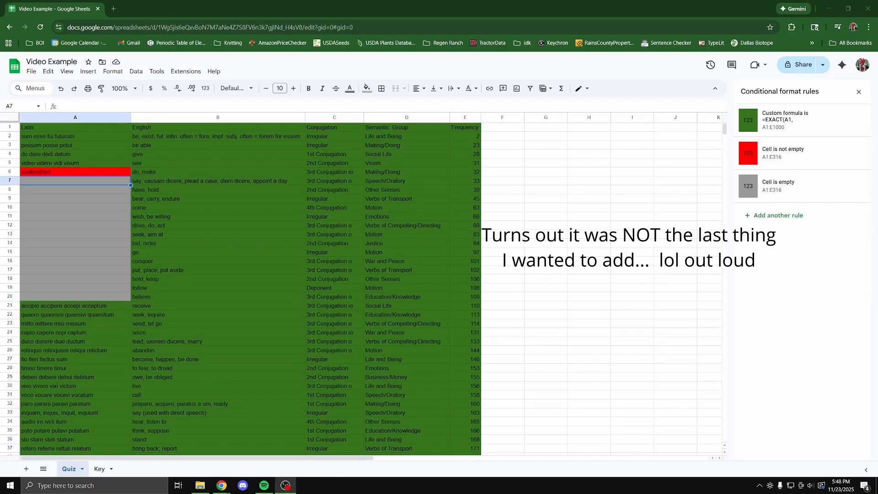
left_click(99, 469)
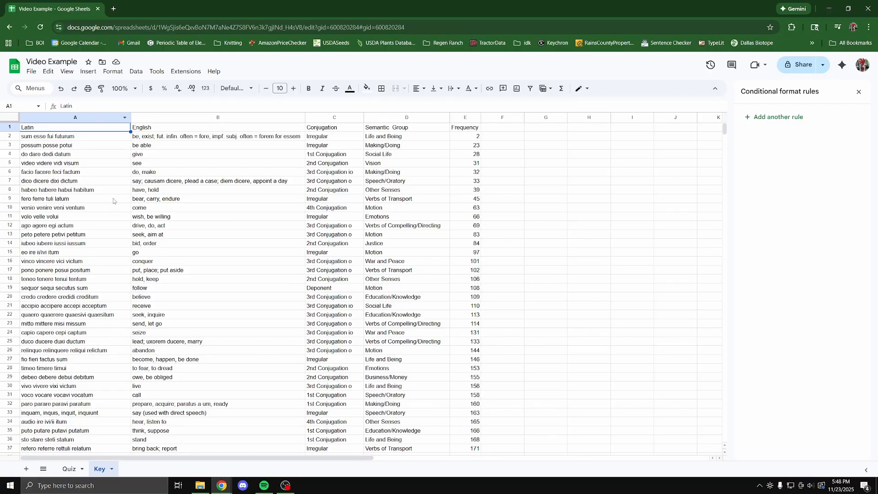
On Key, add a green rule to A1:E316 using =EXACT(A1, INDIRECT("Quiz!" & ADDRESS(ROW(), COLUMN()))).
key("ctrl+a")
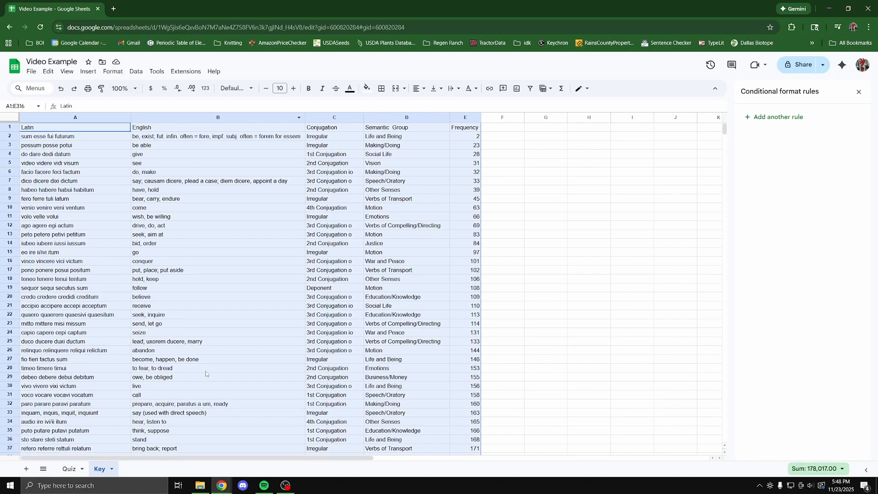
left_click(784, 119)
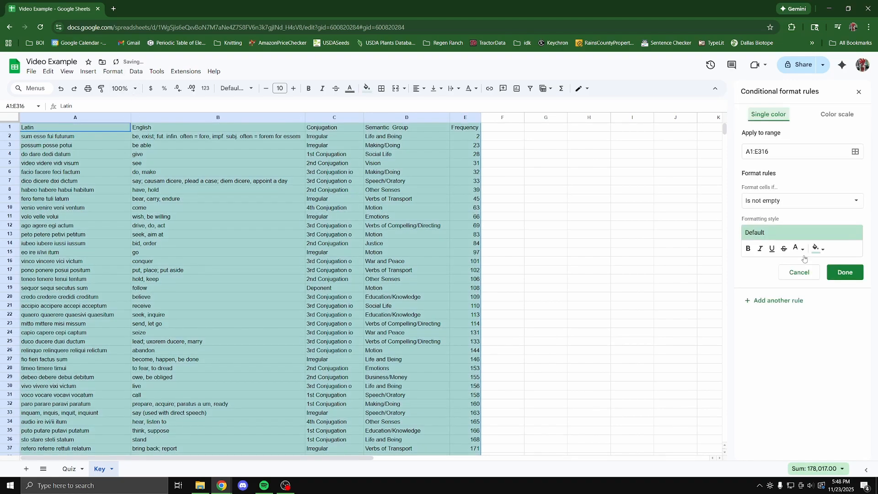
left_click(786, 199)
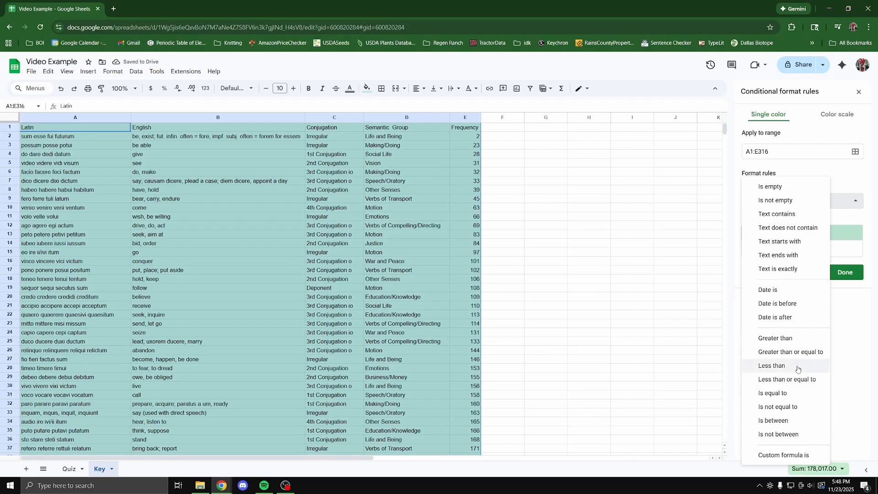
left_click(784, 455)
left_click(785, 223)
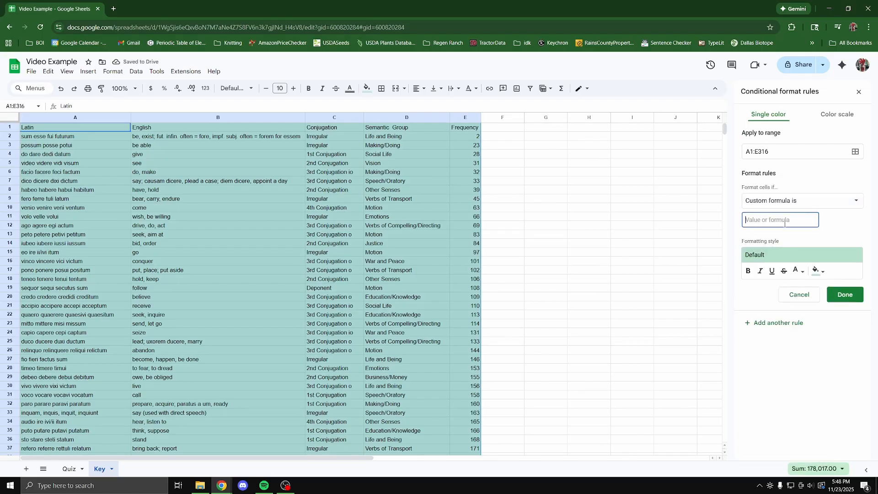
key("ctrl+v")
key("Left")
key("Left")
key("Left")
key("Left")
key("Left")
key("Left")
key("Left")
key("Left")
key("Left")
key("Left")
key("Left")
key("Left")
key("Left")
key("Left")
key("Left")
key("Left")
key("Left")
key("Left")
key("Left")
key("Left")
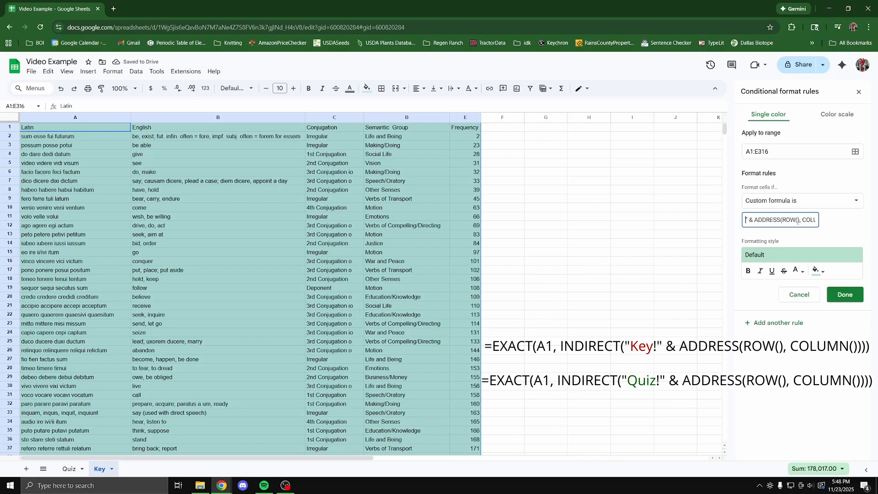
key("Left")
key("Left")
key("Left")
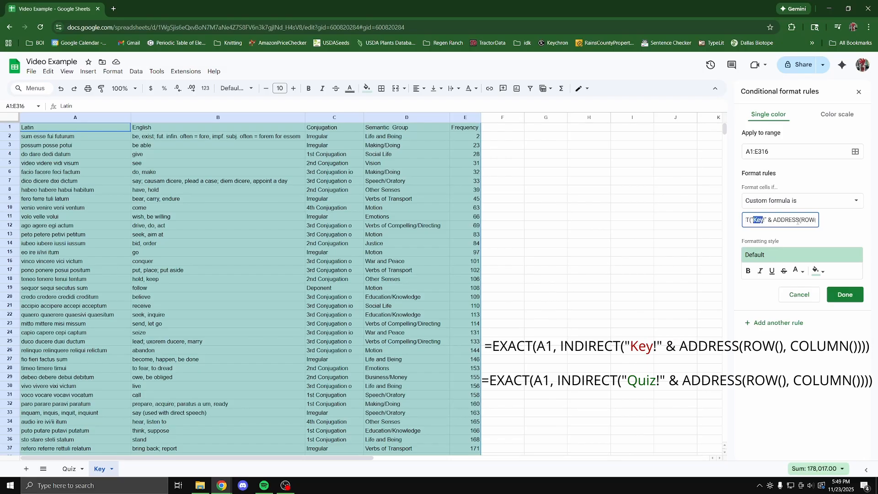
type("Quiz")
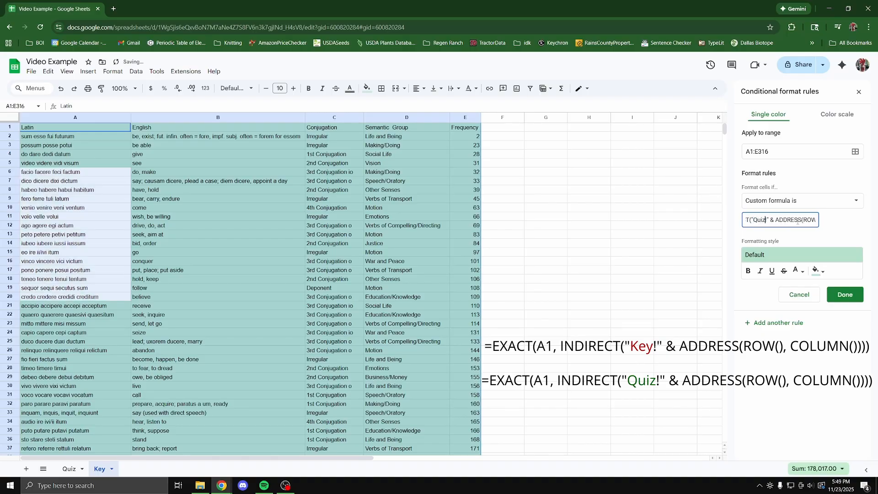
left_click(844, 295)
left_click(589, 279)
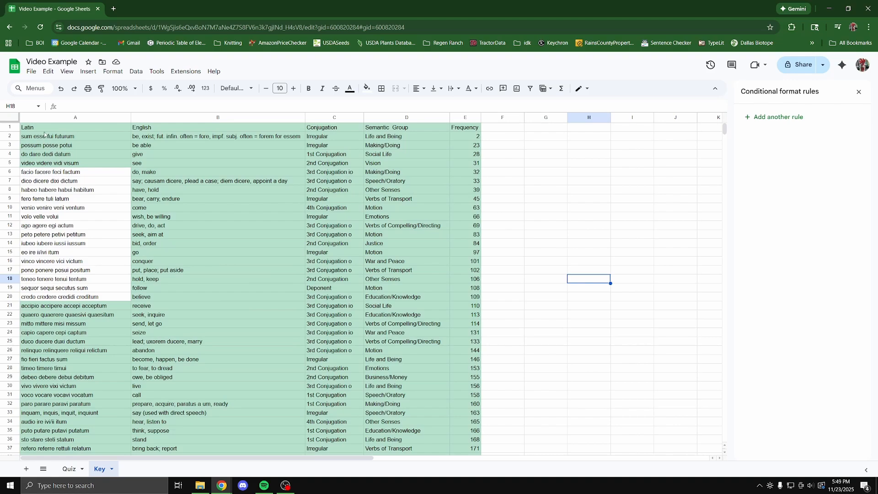
Compare the unshaded Key entries A6, A20 and A23 against Quiz, ending on the Quiz sheet.
left_click(45, 174)
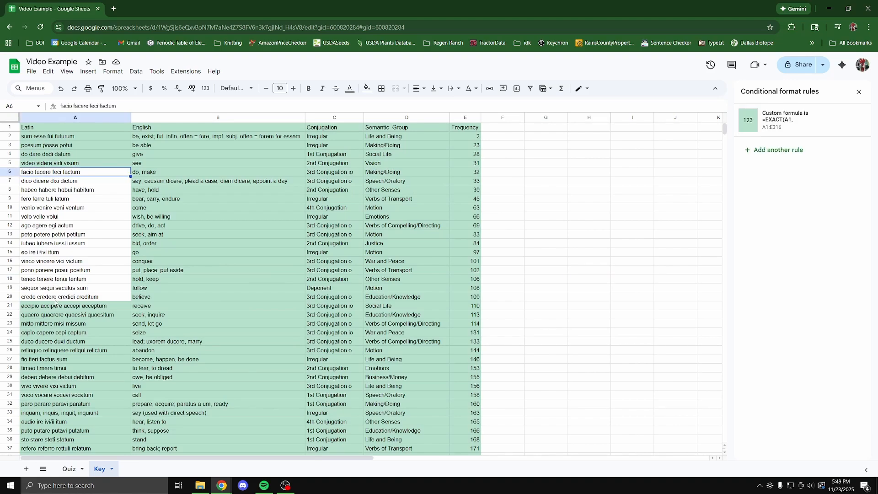
left_click(64, 299, "shift")
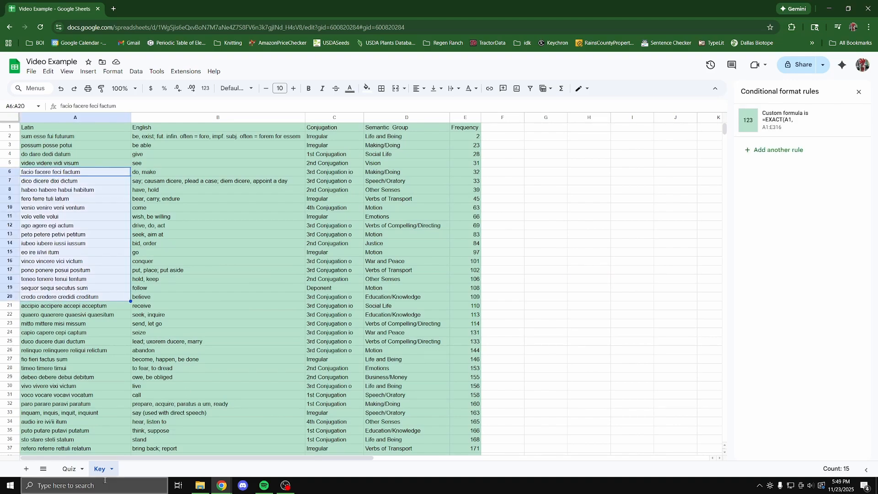
left_click(126, 324)
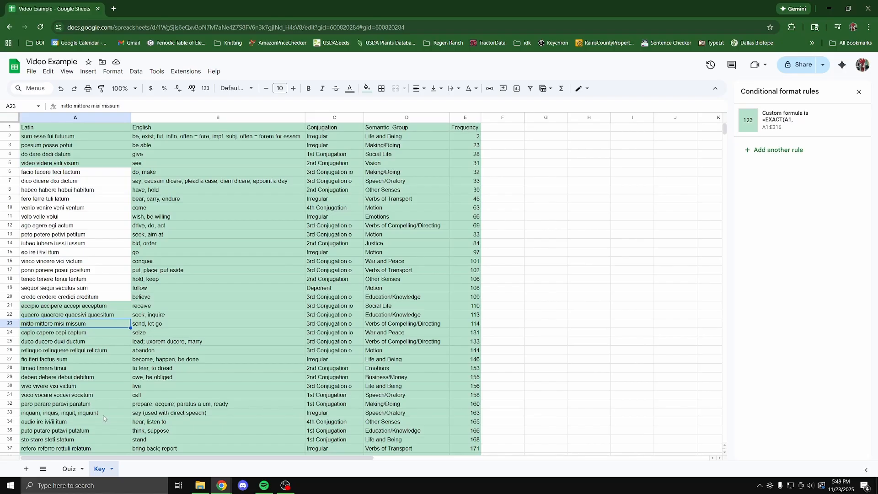
left_click(70, 469)
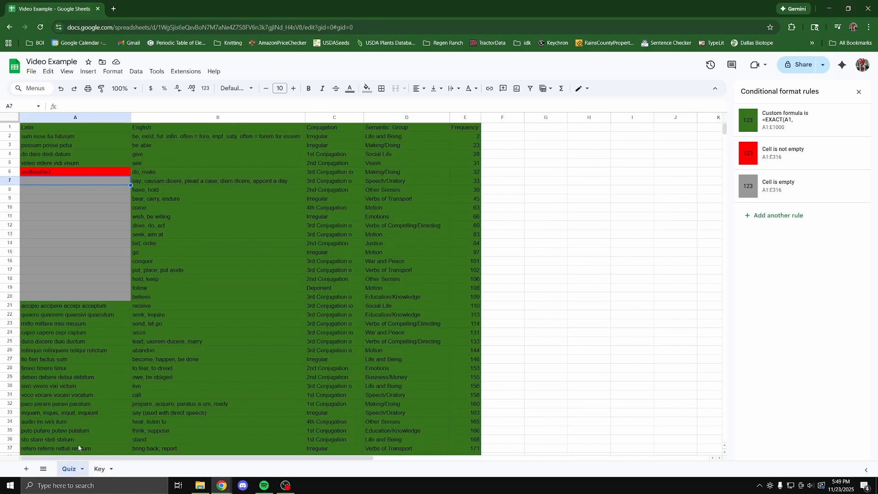
left_click(100, 466)
left_click(70, 469)
left_click(100, 469)
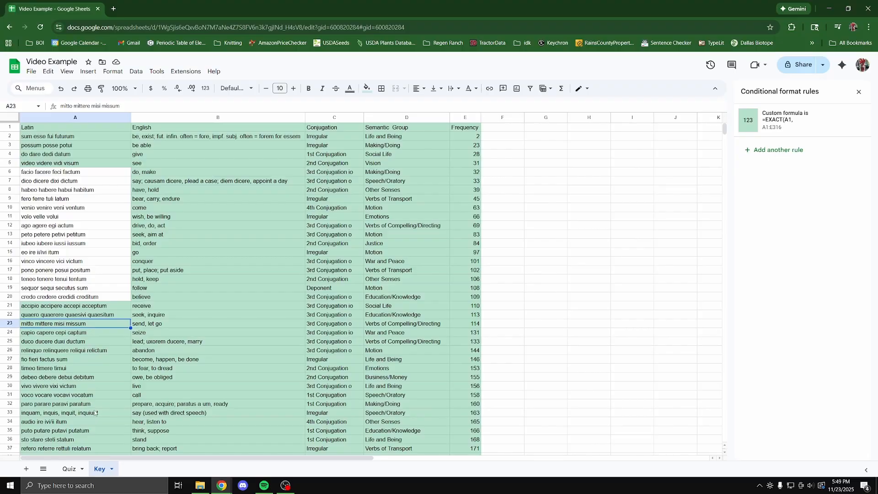
left_click(70, 468)
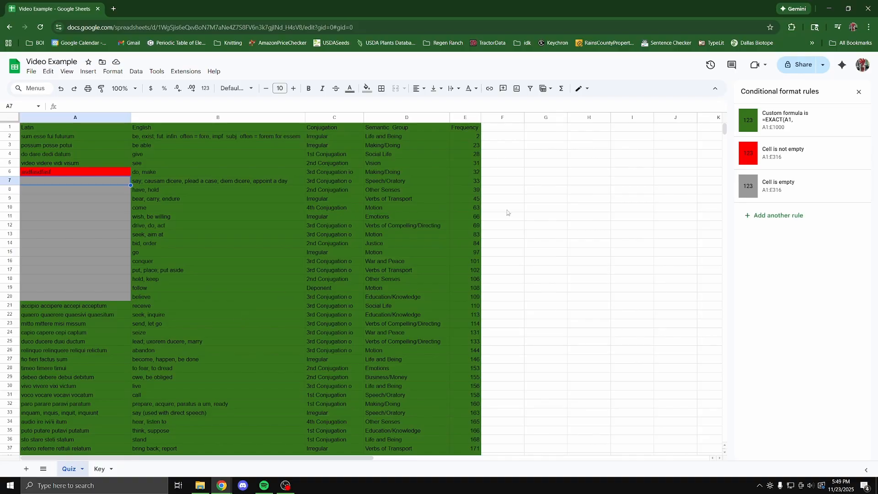
left_click(499, 130)
scroll(524, 260, "down", 3)
scroll(549, 274, "up", 3)
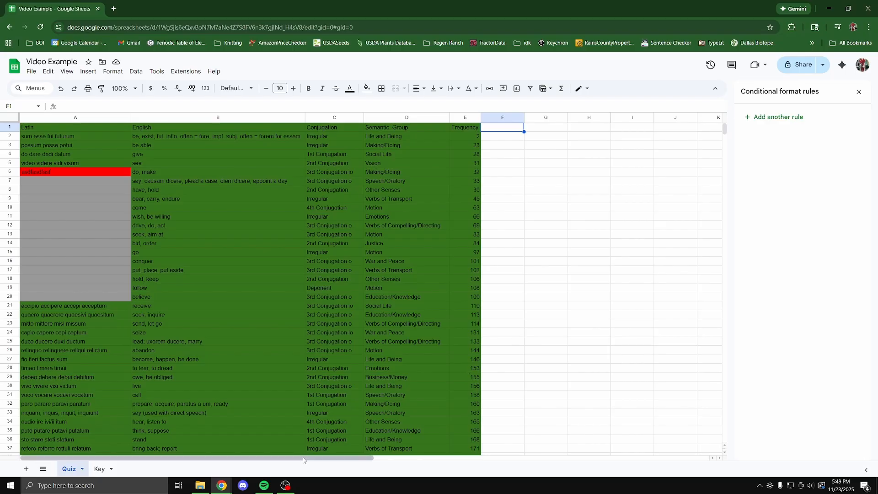
Fill the empty area F1:Y459 beside the quiz with black.
left_click_drag(315, 458, 617, 465)
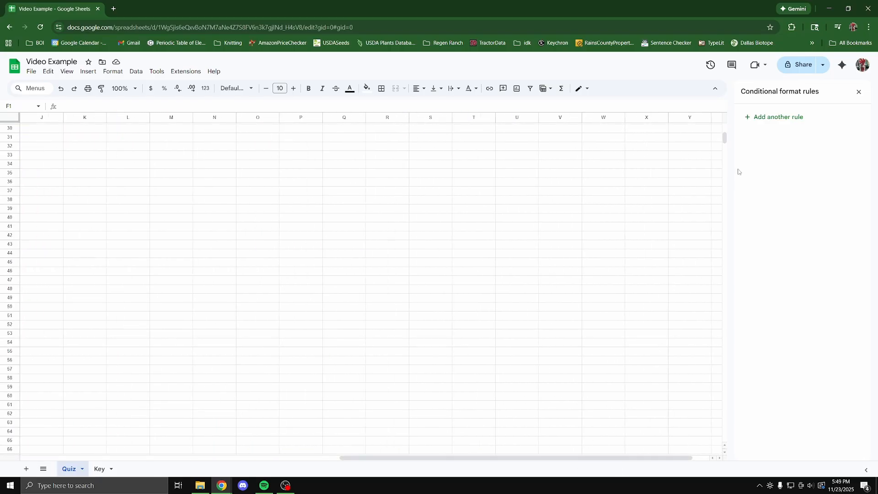
left_click_drag(723, 141, 732, 271)
left_click(705, 229, "shift")
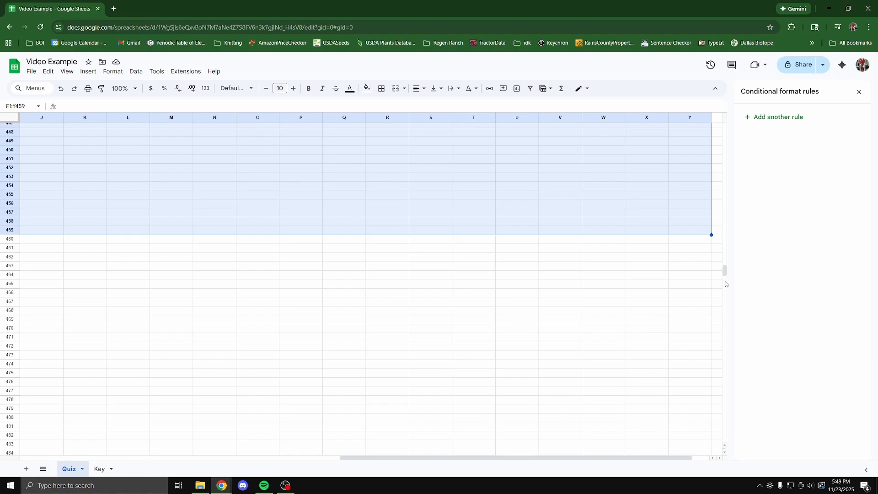
left_click(367, 89)
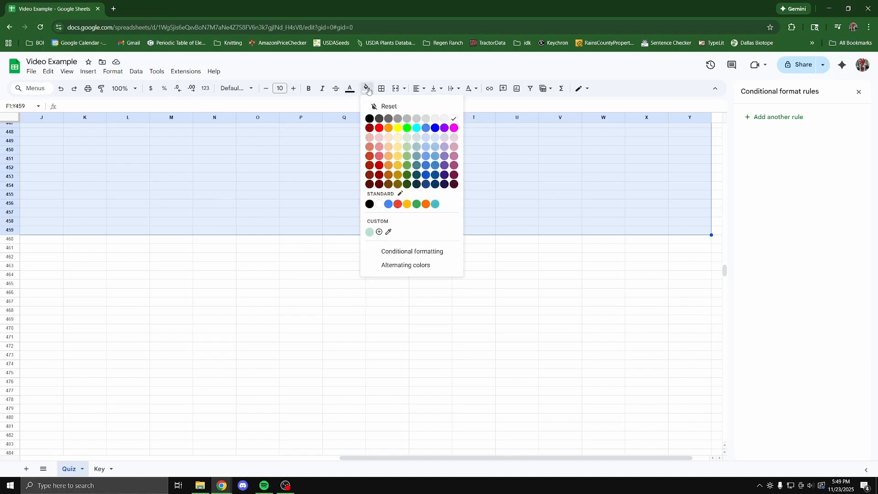
left_click(369, 122)
Cancel a trial 'b' entry in A7 so it stays blank, ending on the Quiz sheet.
left_click_drag(724, 274, 725, 128)
left_click_drag(432, 457, 91, 439)
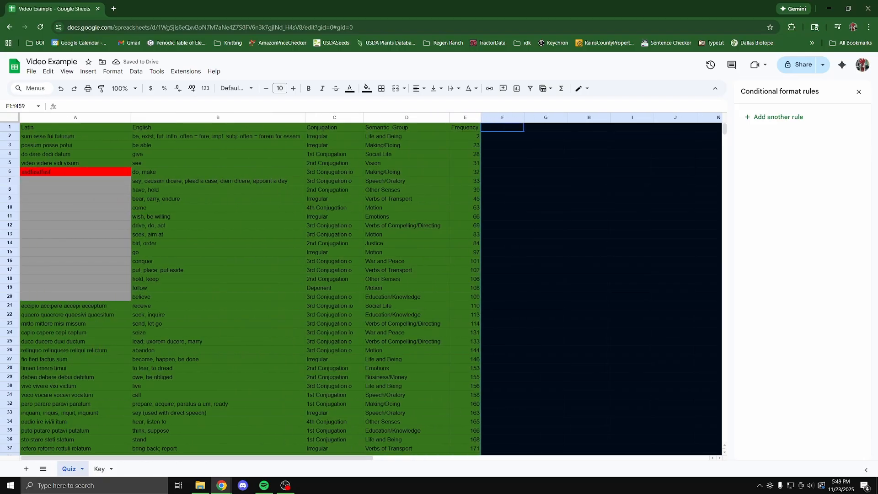
left_click(222, 273)
left_click(94, 193)
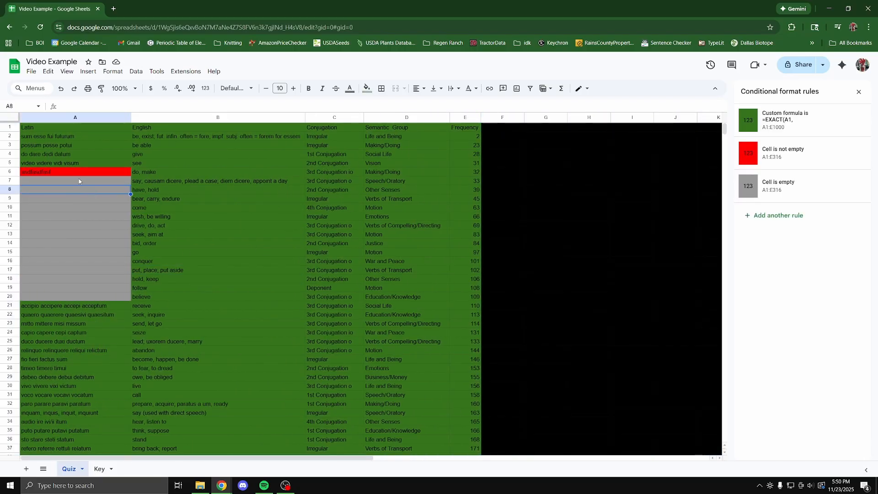
key("Up")
type("b")
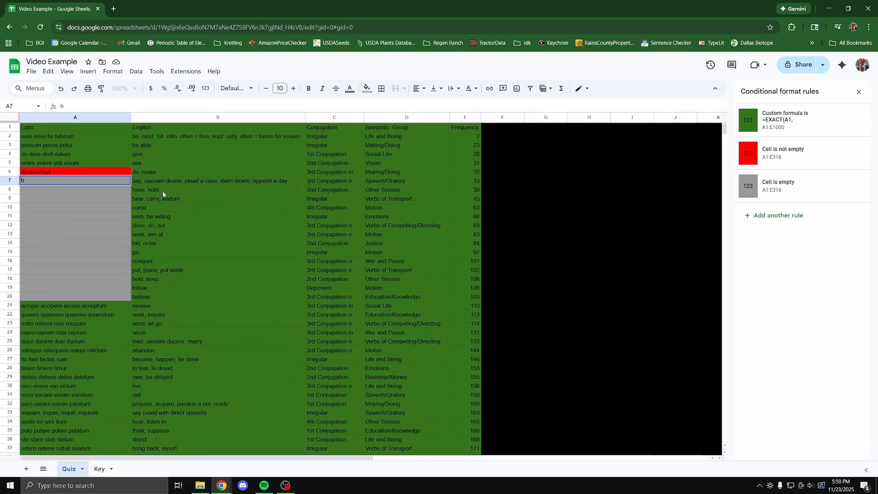
key("Escape")
left_click(97, 469)
left_click(69, 471)
Select the Latin answers A2:A316 on the Key sheet for copying.
left_click(99, 470)
left_click(72, 470)
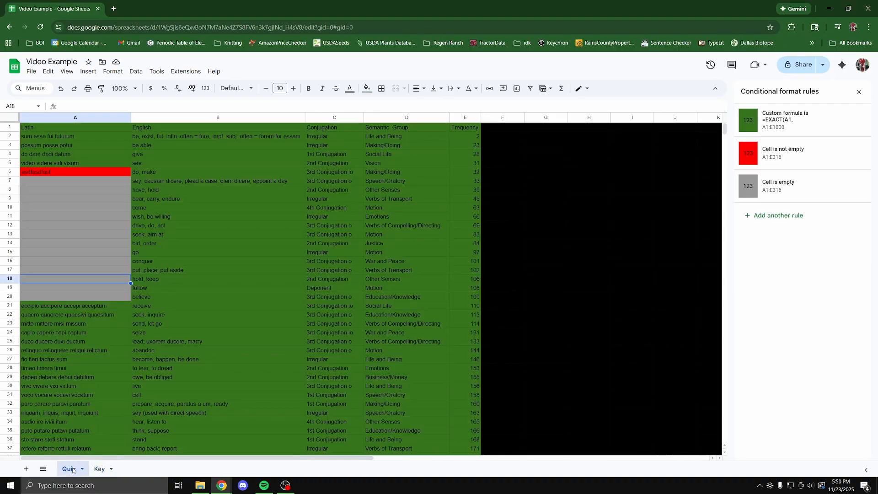
left_click(104, 469)
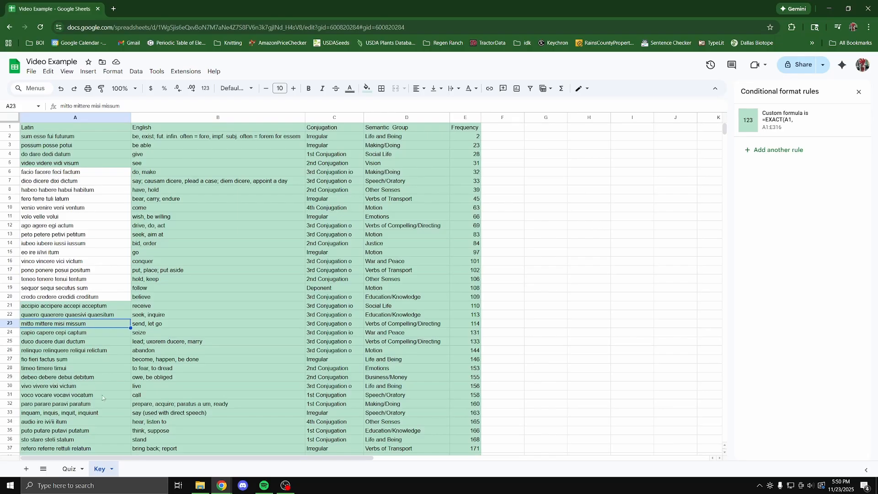
left_click(71, 139)
left_click_drag(726, 130, 732, 224)
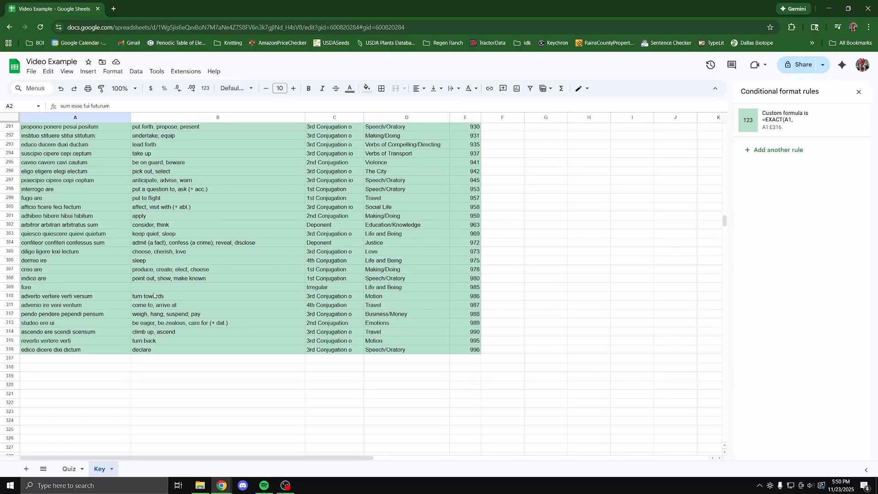
left_click(47, 351, "shift")
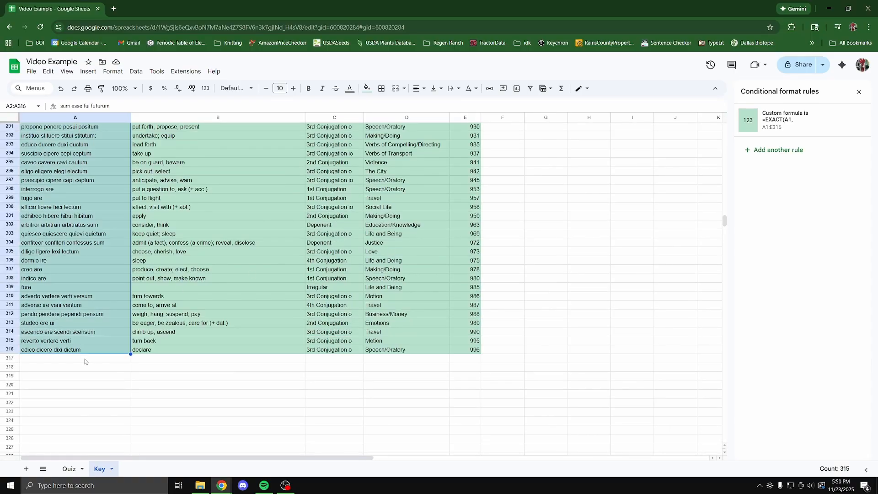
Paste the answers into Quiz column F from F2 as values only, without formatting.
left_click(69, 469)
left_click(504, 131)
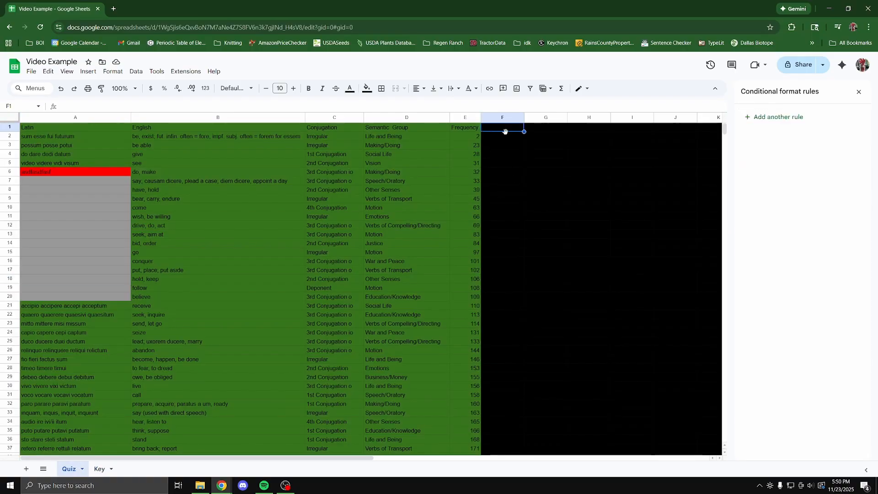
left_click(494, 134)
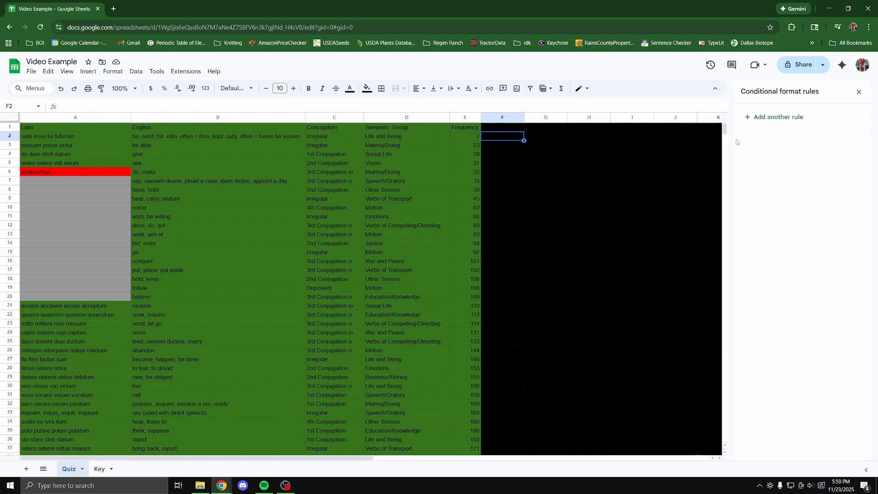
key("ctrl+v")
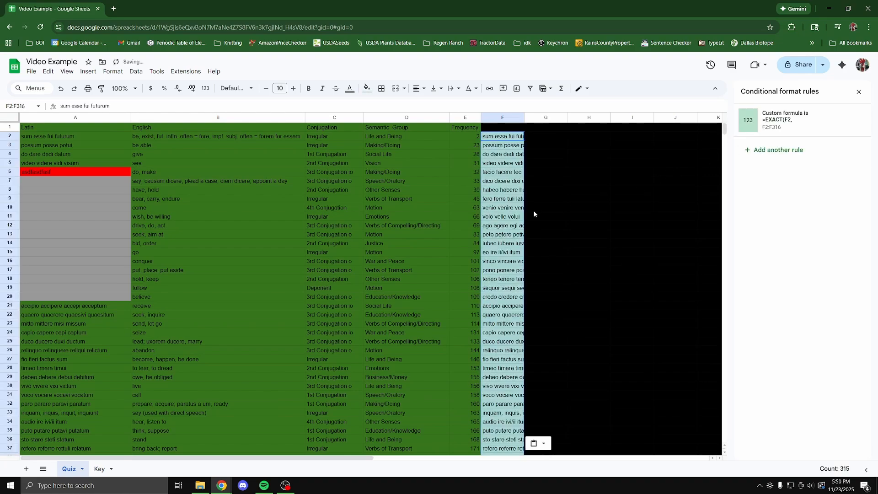
key("ctrl+z")
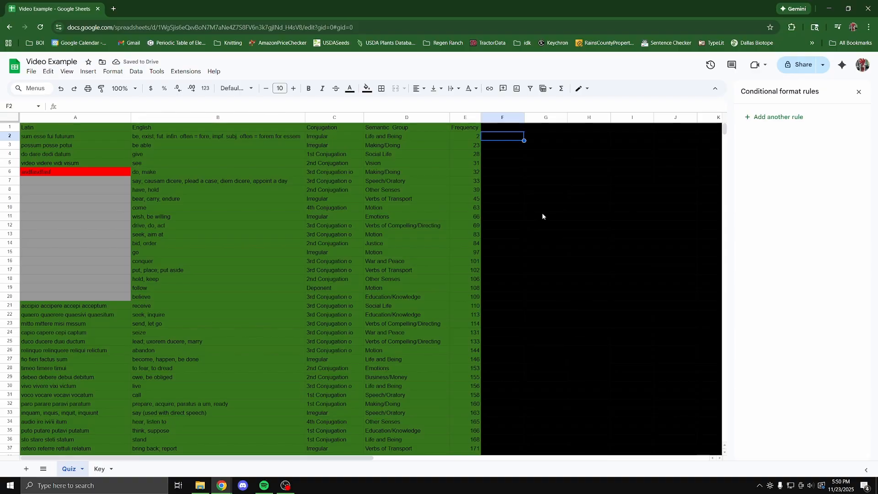
key("ctrl+shift+v")
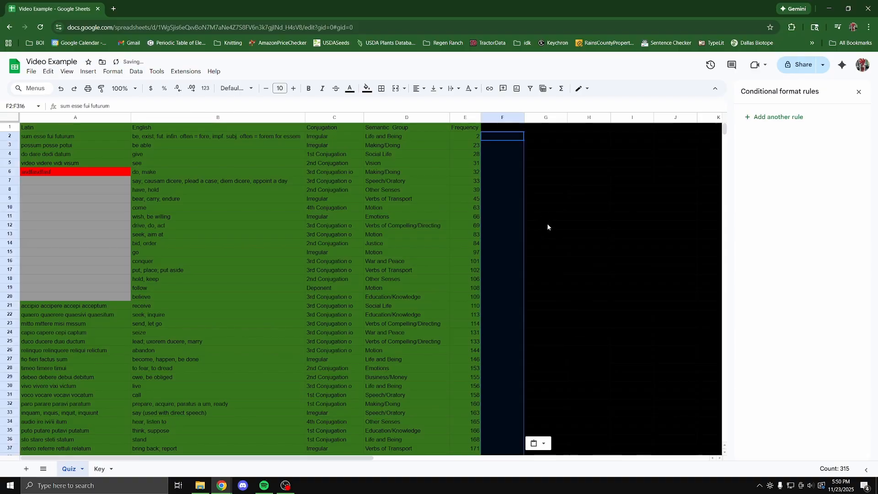
left_click(526, 231)
left_click(97, 183)
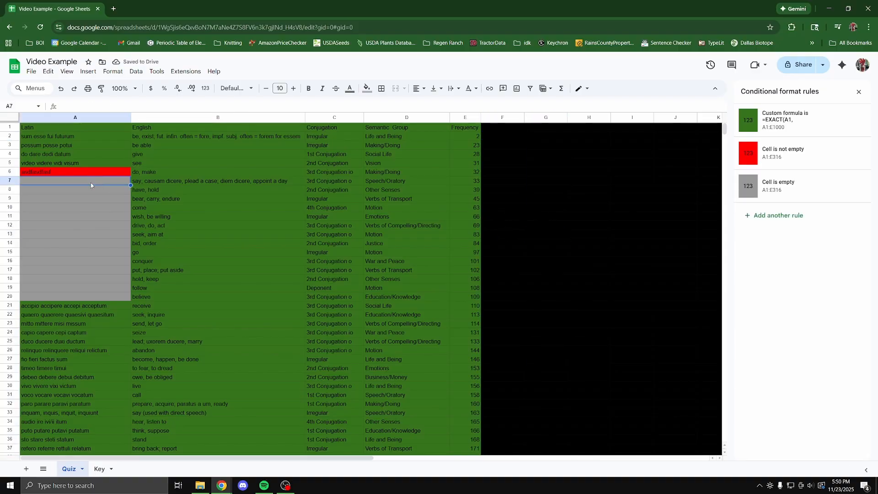
Delete the wrong answer asdfasdfasf from quiz cell A6, leaving it blank and grey.
left_click(86, 175)
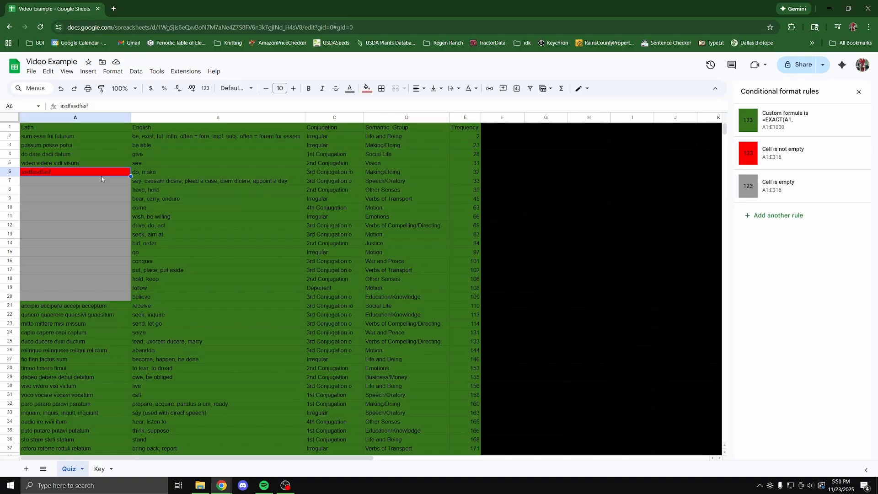
key("Delete")
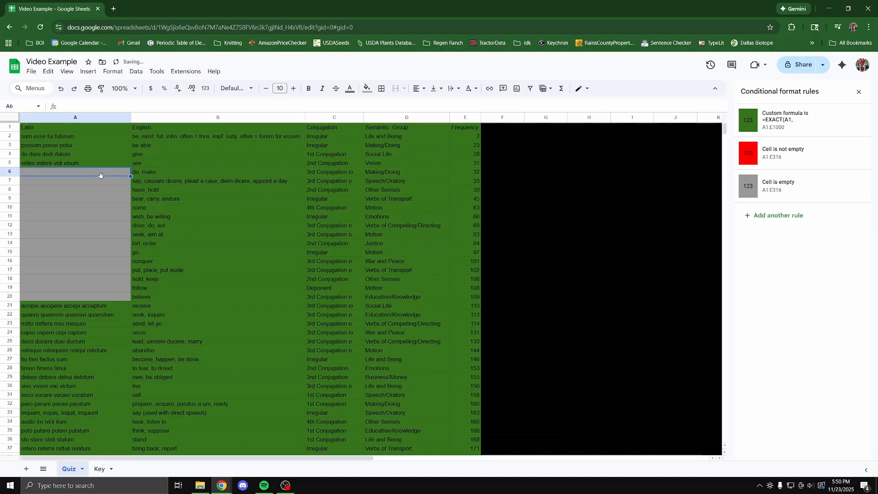
double_click(100, 175)
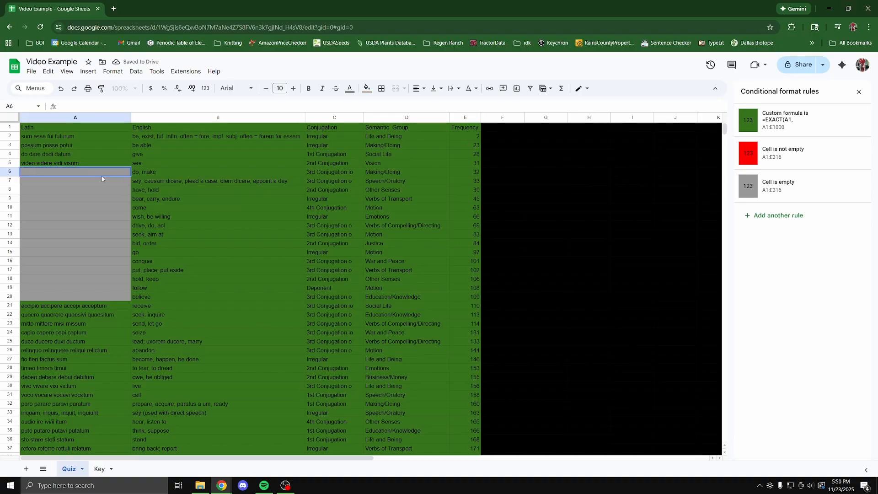
left_click(100, 469)
left_click(77, 473)
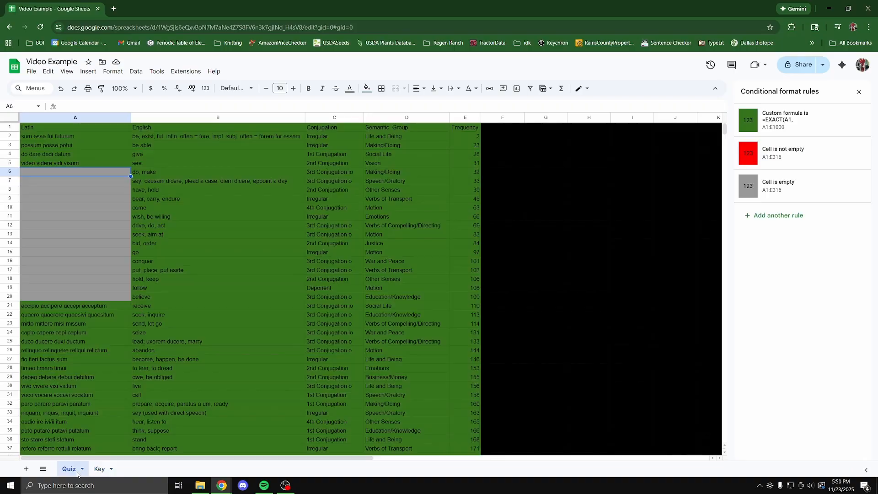
left_click(494, 175)
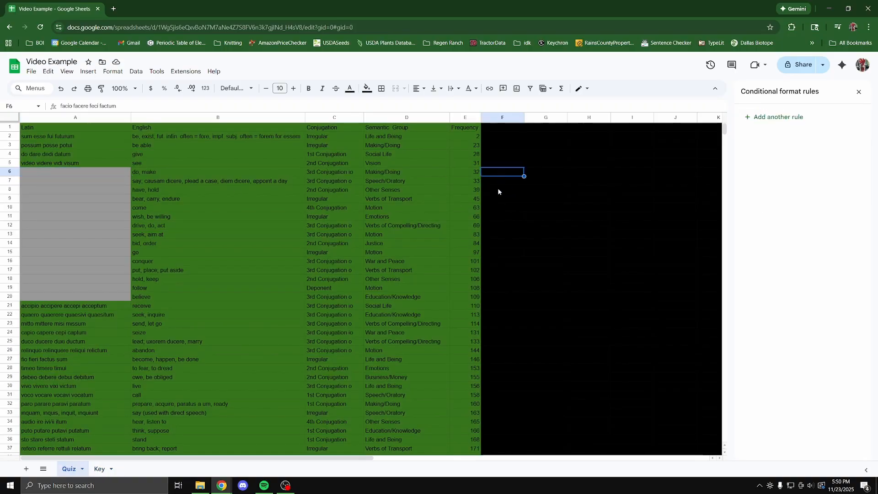
Make the hidden answer text in F6 light yellow.
left_click(350, 89)
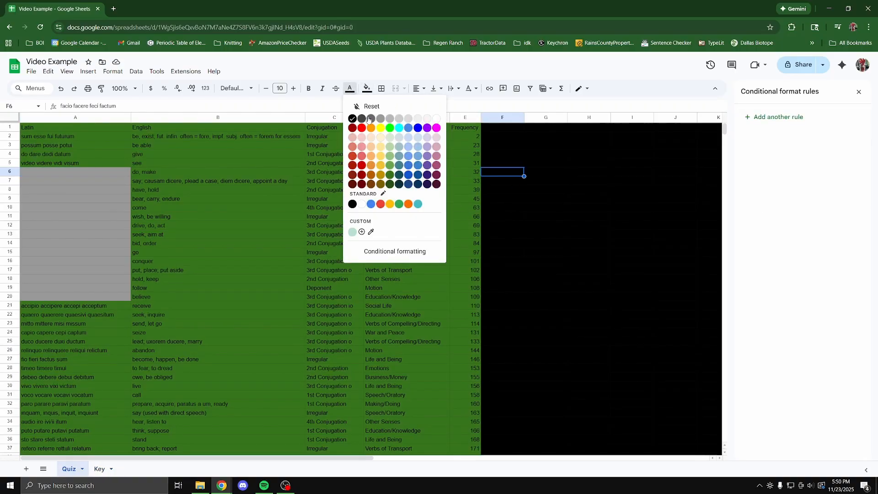
left_click(382, 159)
left_click(495, 182)
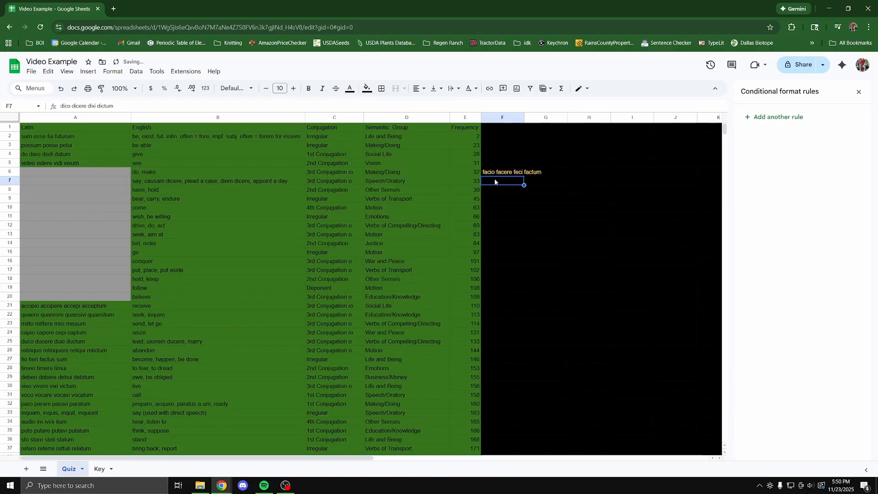
left_click(499, 174)
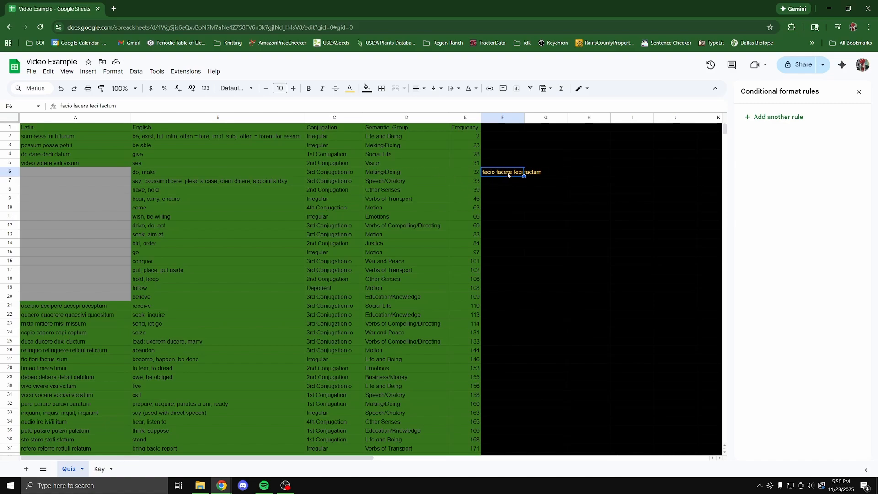
Enter 'facio facere feci factum' in quiz cell A6.
left_click(100, 170)
type("fa")
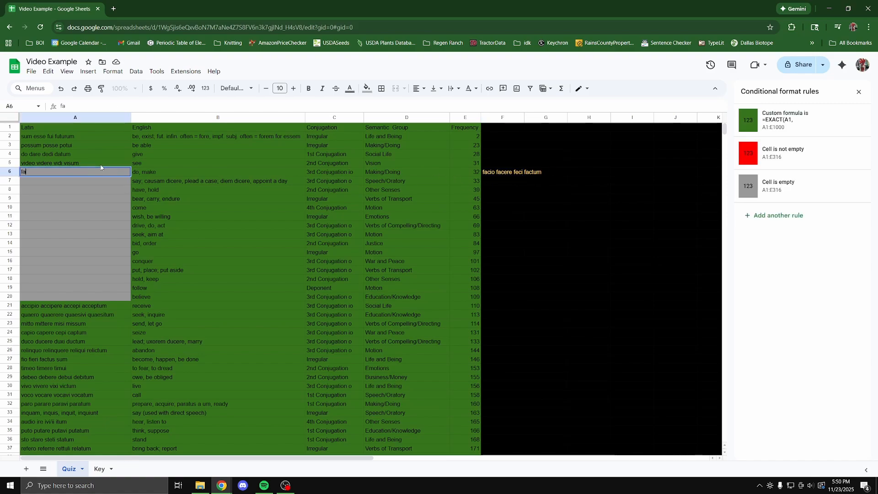
type("cio facere feci factum")
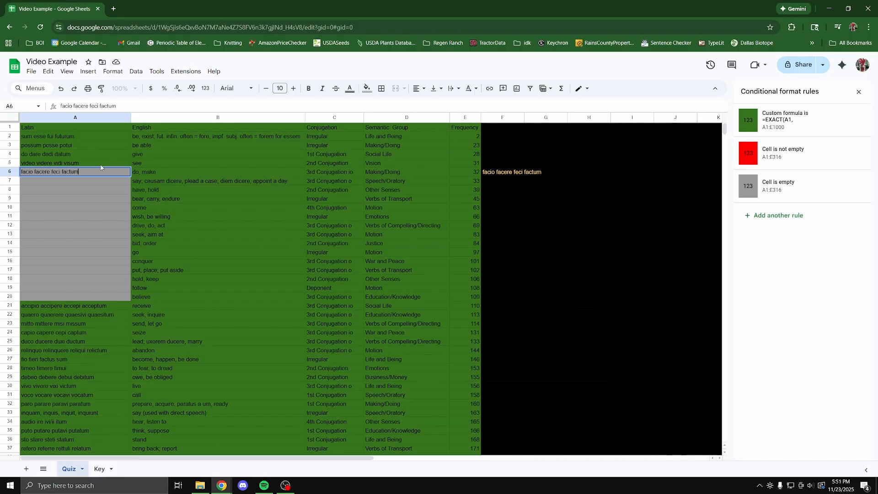
key("Return")
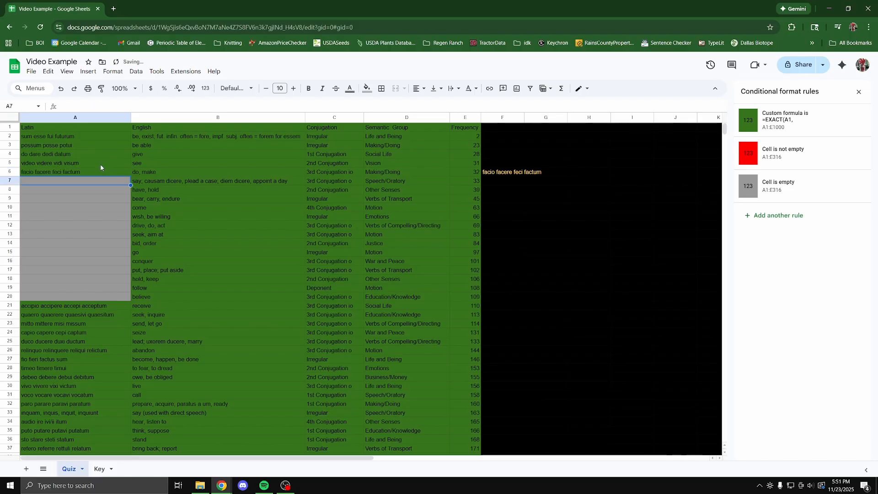